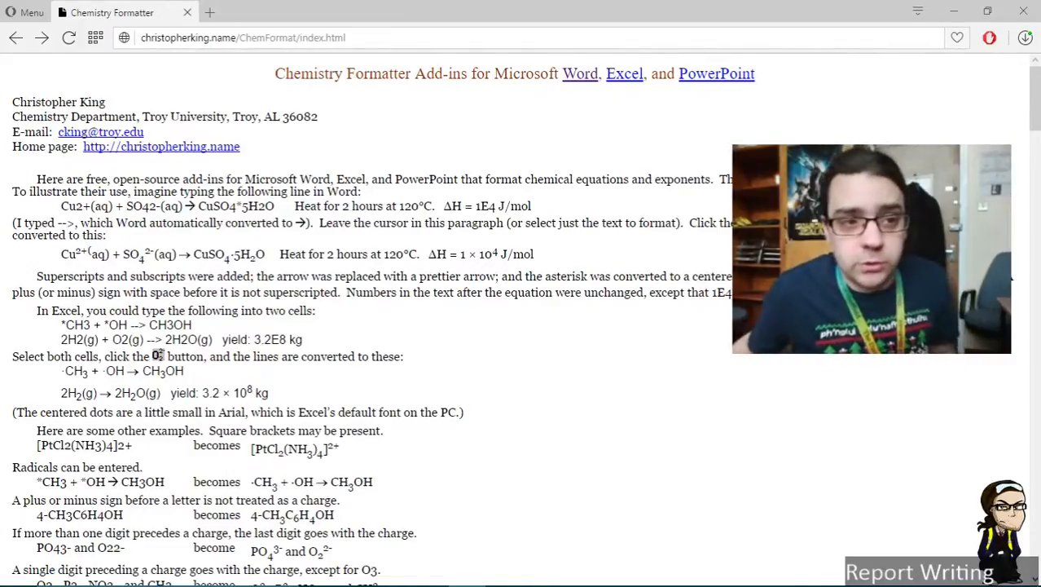
Read the author details and page address at the top of the Chemistry Formatter add-ins page
drag(108, 102, 11, 102)
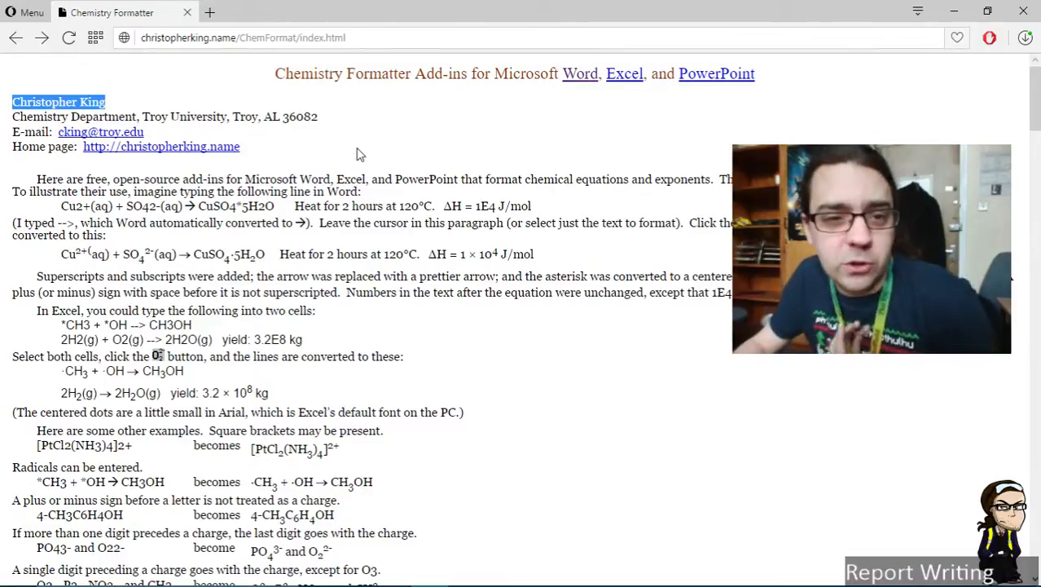
click(326, 124)
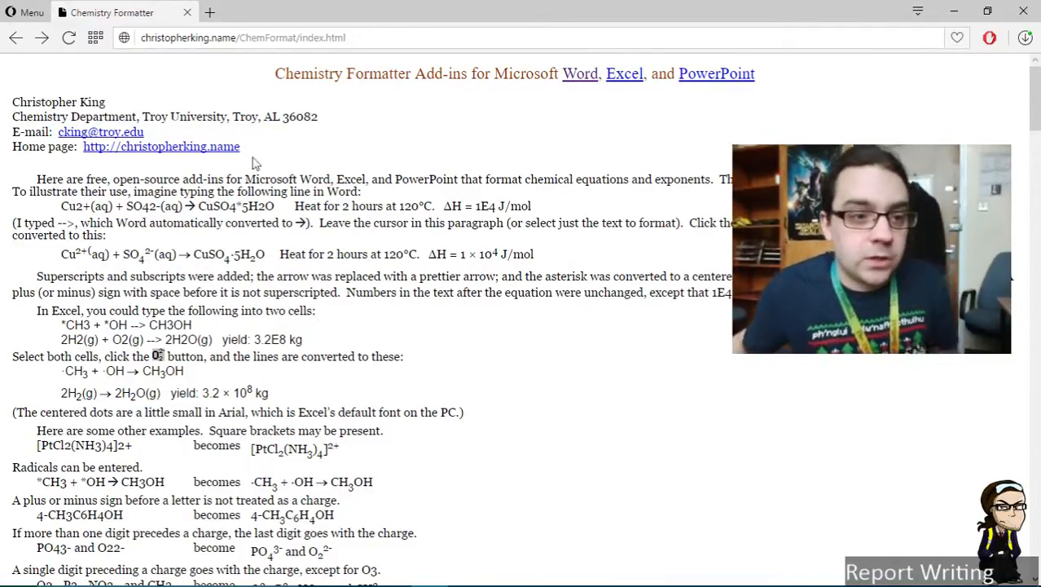
drag(366, 38, 138, 39)
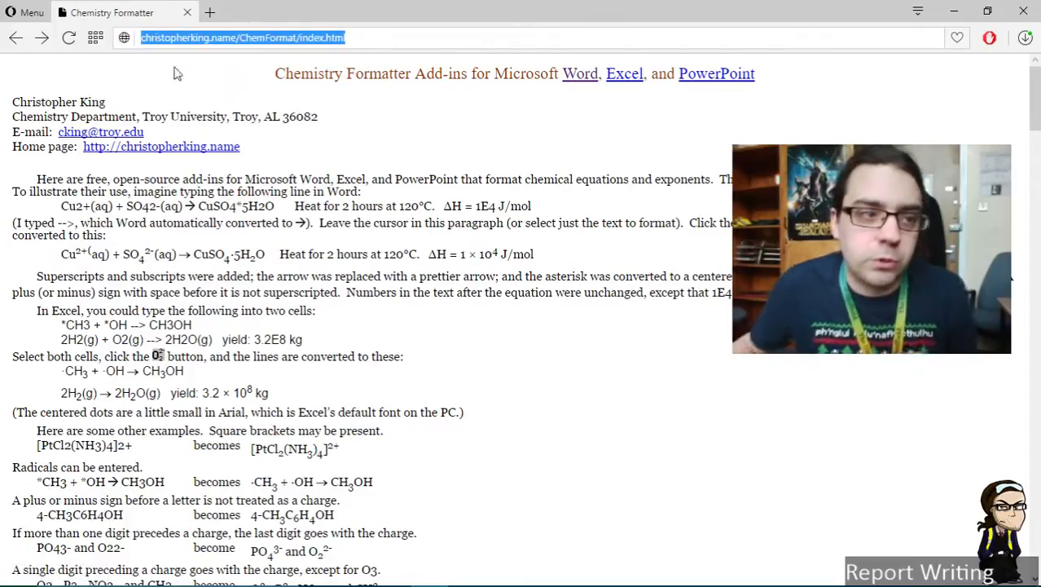
click(335, 121)
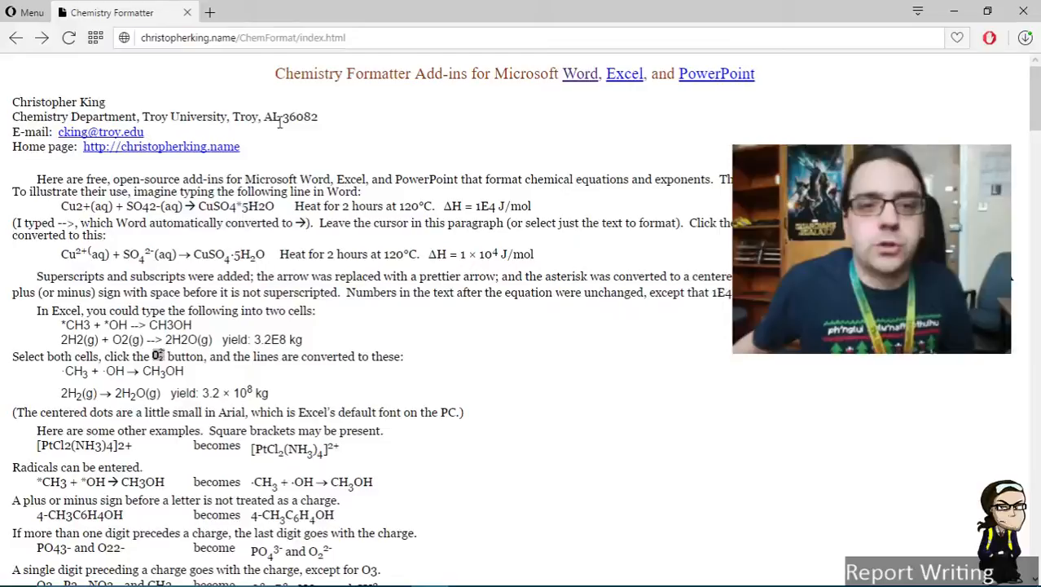
Jump to the Word Add-in section and read its download instructions
click(581, 79)
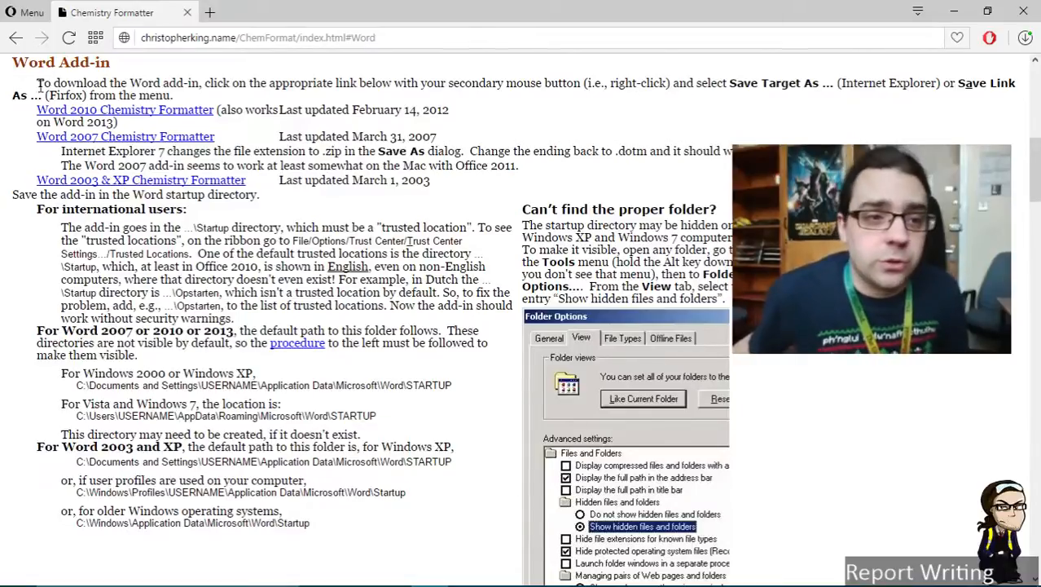
drag(34, 110, 253, 181)
click(239, 110)
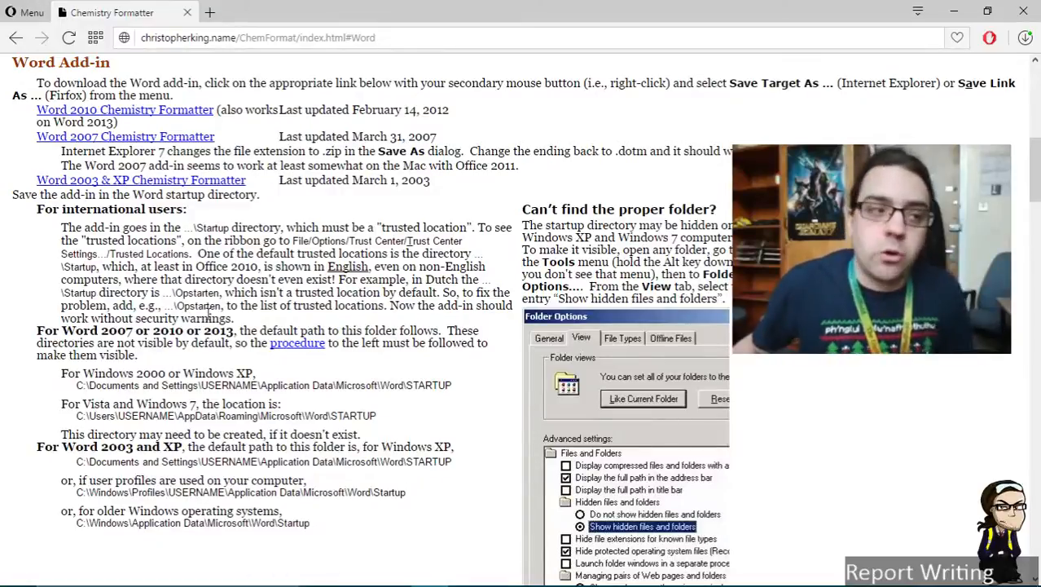
Save the Word 2010 Chemistry Formatter template link as a .dotm file to the Desktop
right_click(86, 109)
click(163, 191)
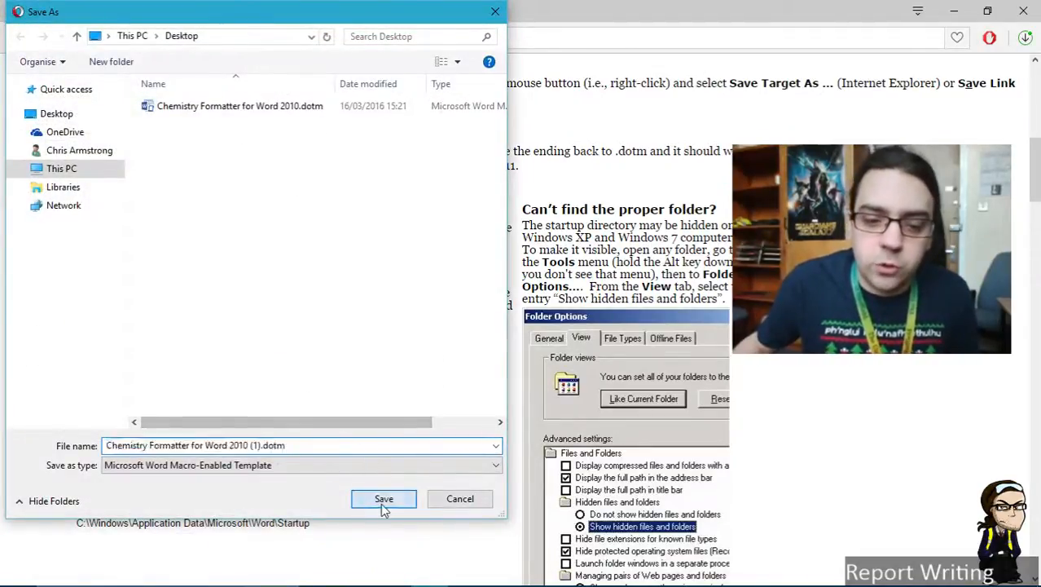
click(383, 499)
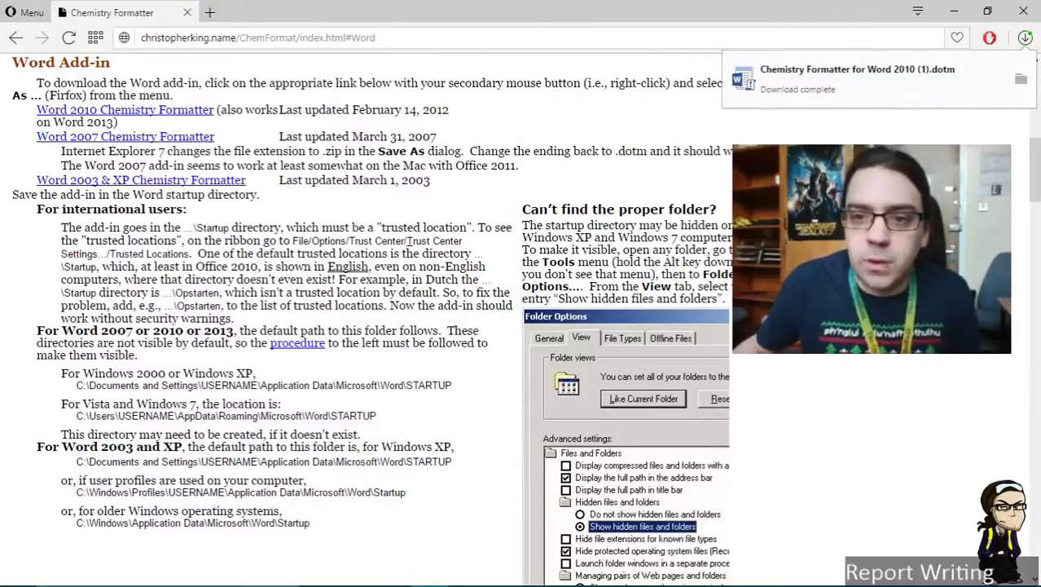
Minimise the browser and delete the duplicate Chemistry Formatter download from the desktop
click(958, 11)
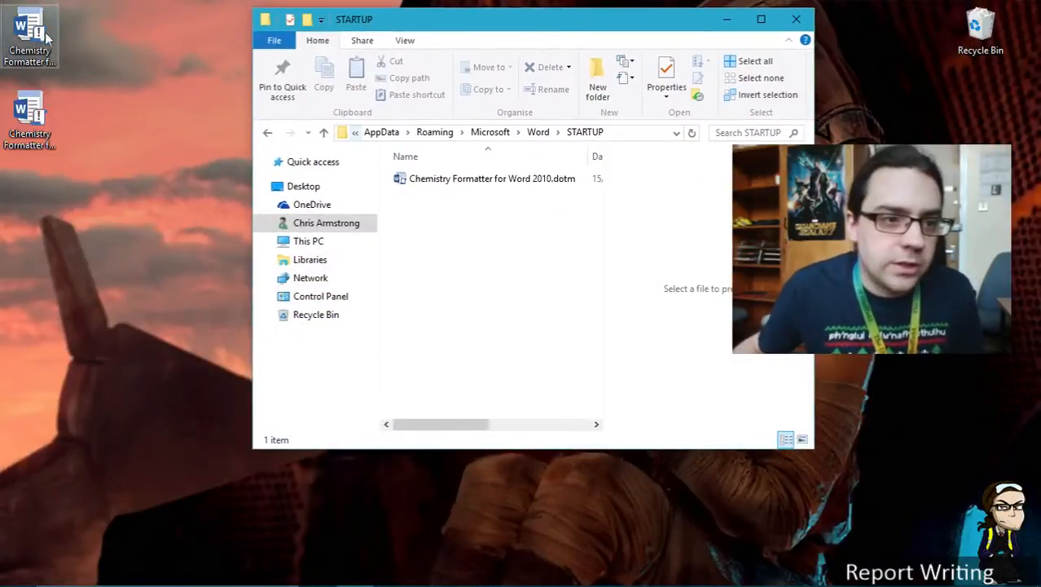
click(29, 114)
key(Delete)
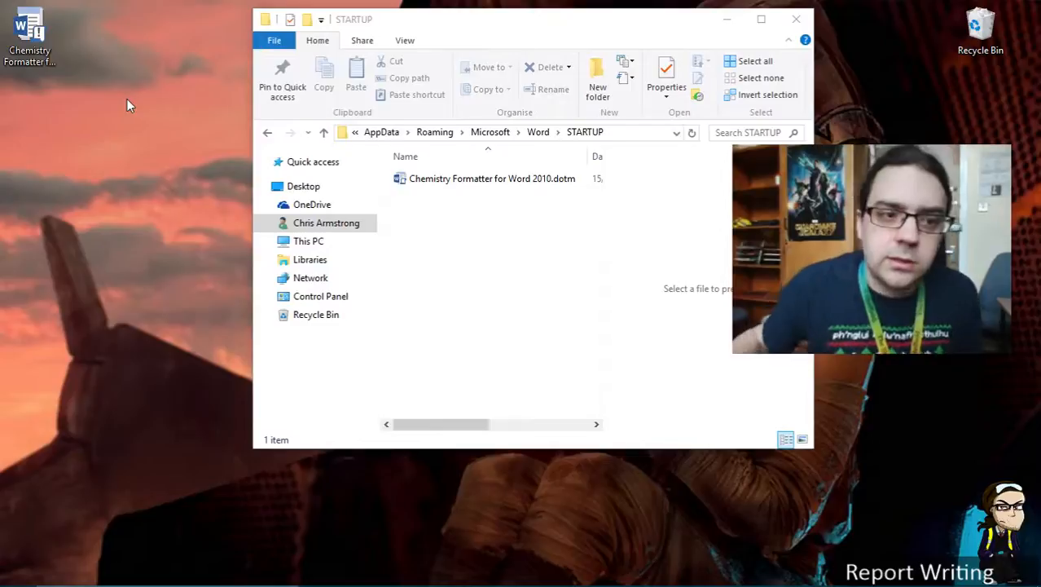
Rearrange the remaining template icon and the STARTUP folder window on the desktop
click(37, 47)
drag(38, 49, 157, 213)
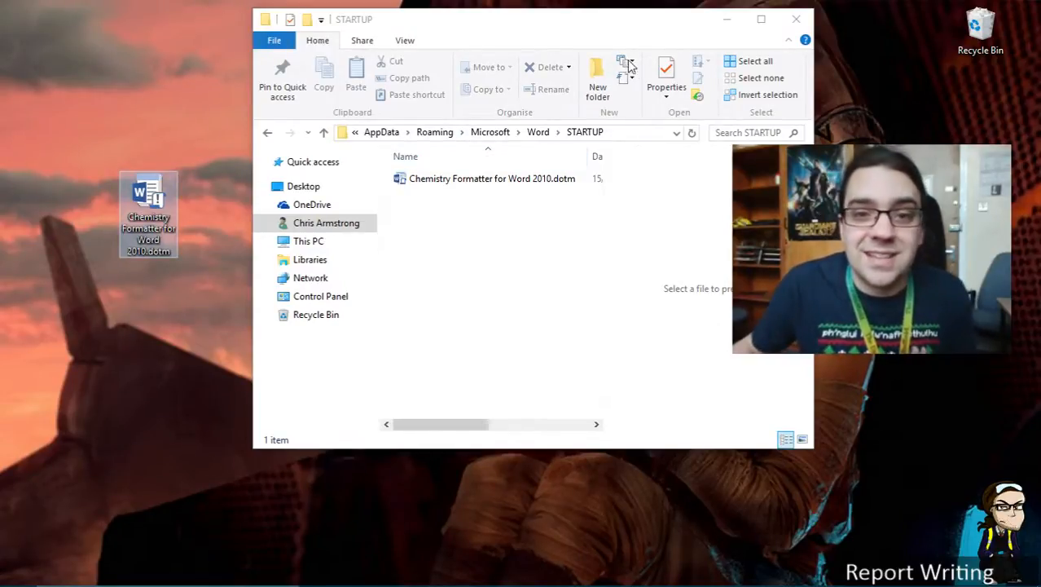
click(630, 31)
drag(631, 34, 538, 77)
drag(124, 199, 68, 201)
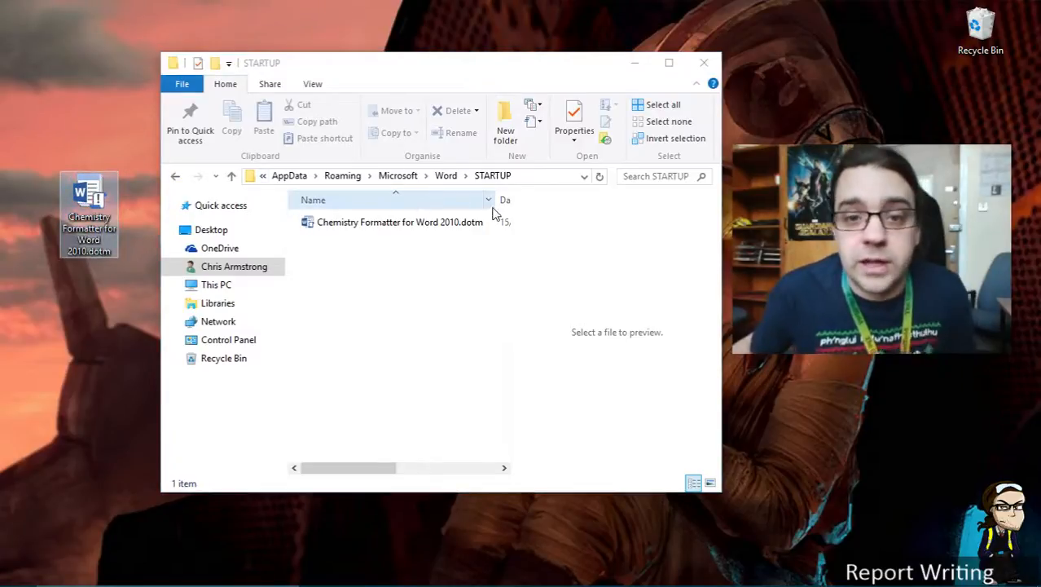
Navigate through the address bar to the user's AppData\Roaming\Microsoft\Word\STARTUP folder
click(534, 176)
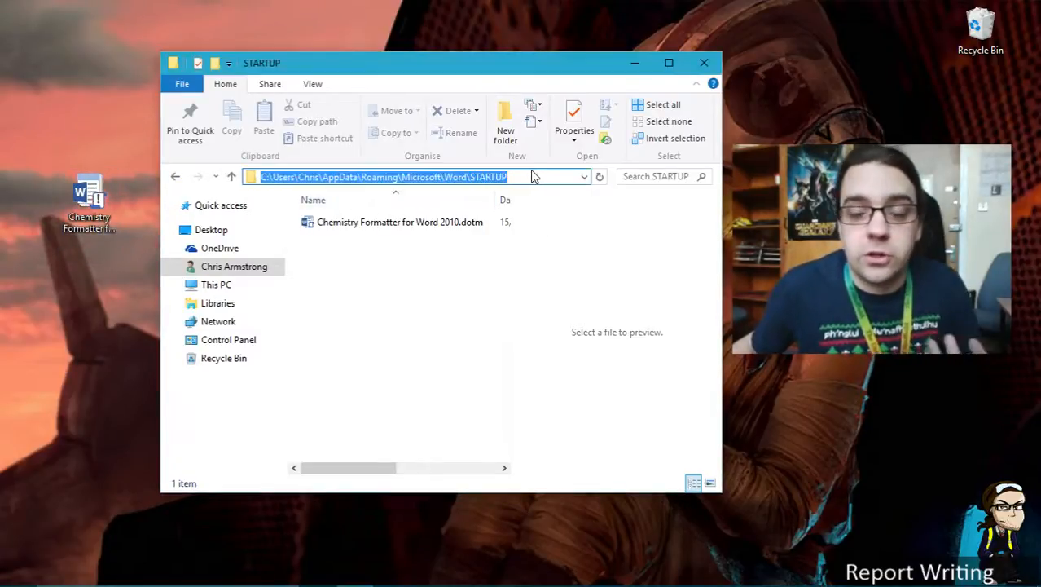
click(265, 178)
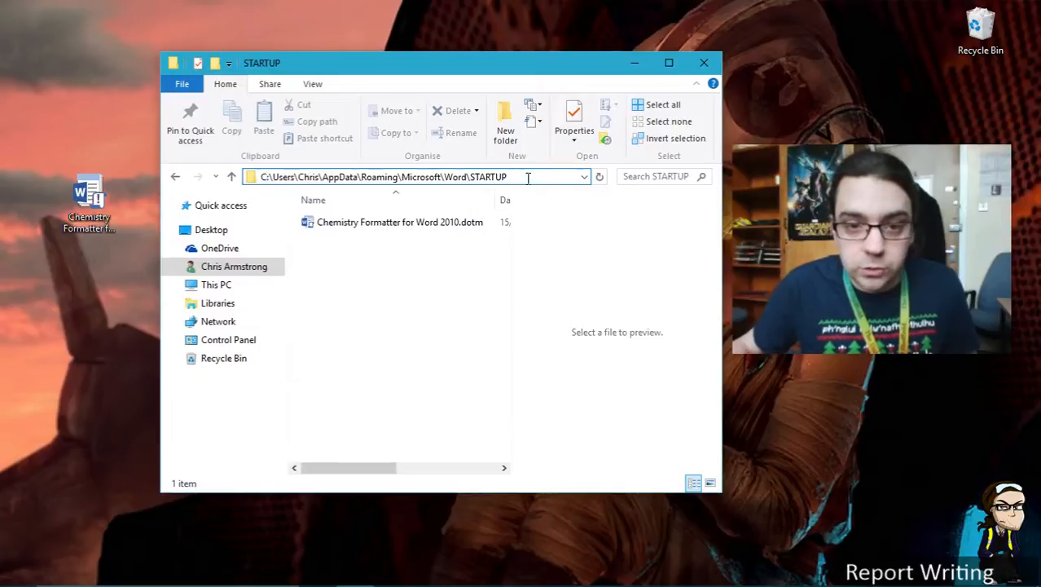
key(ctrl+a)
text(c:)
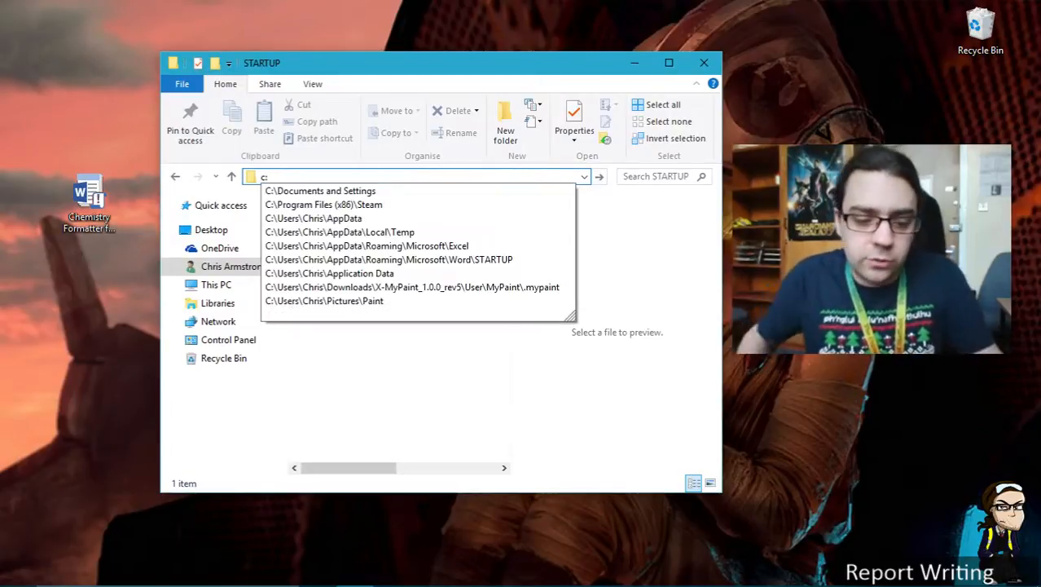
text(\)
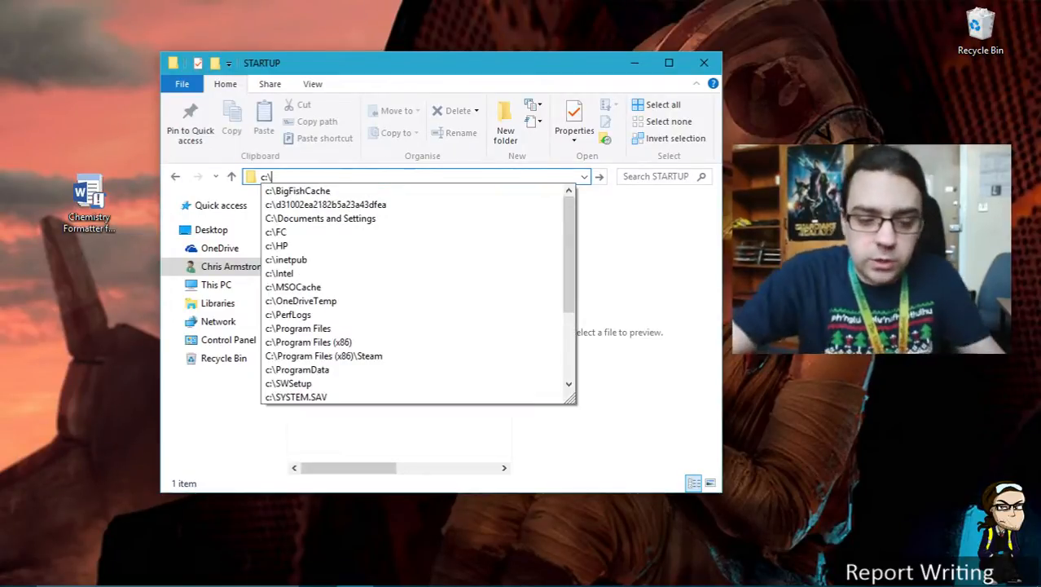
text(user)
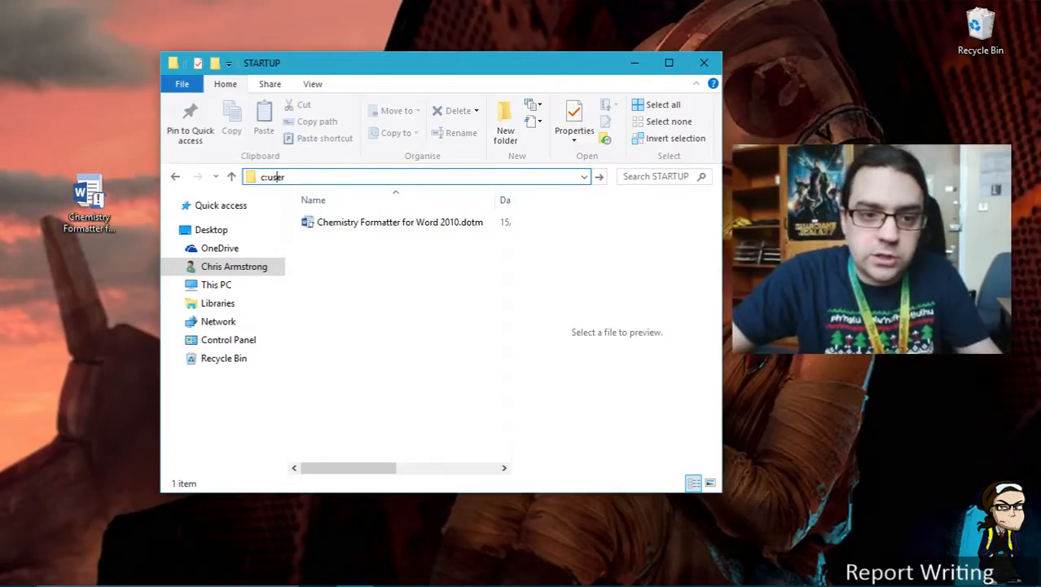
key(Left)
key(Left)
text(\user)
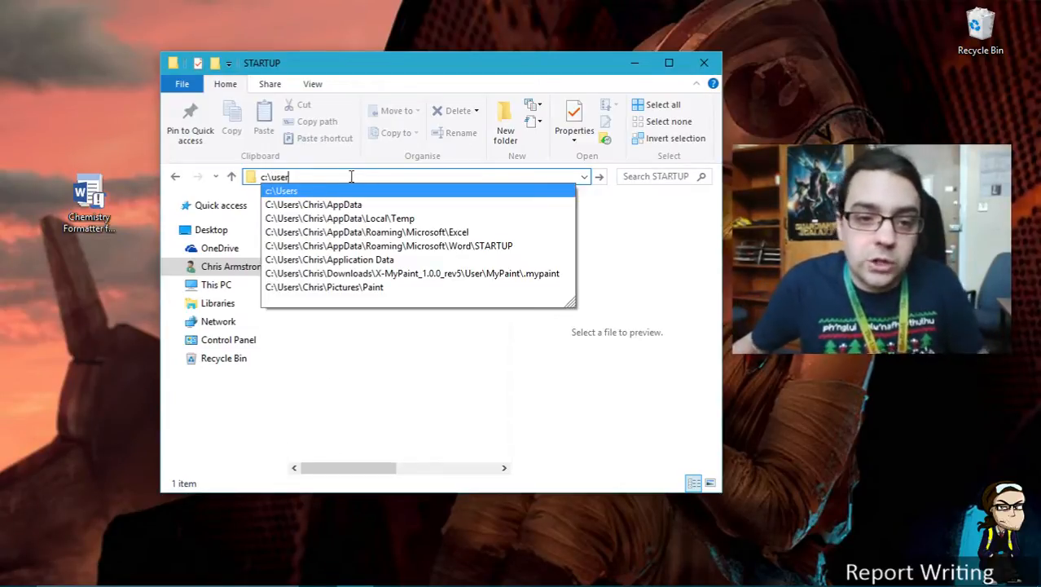
text(\Chris\)
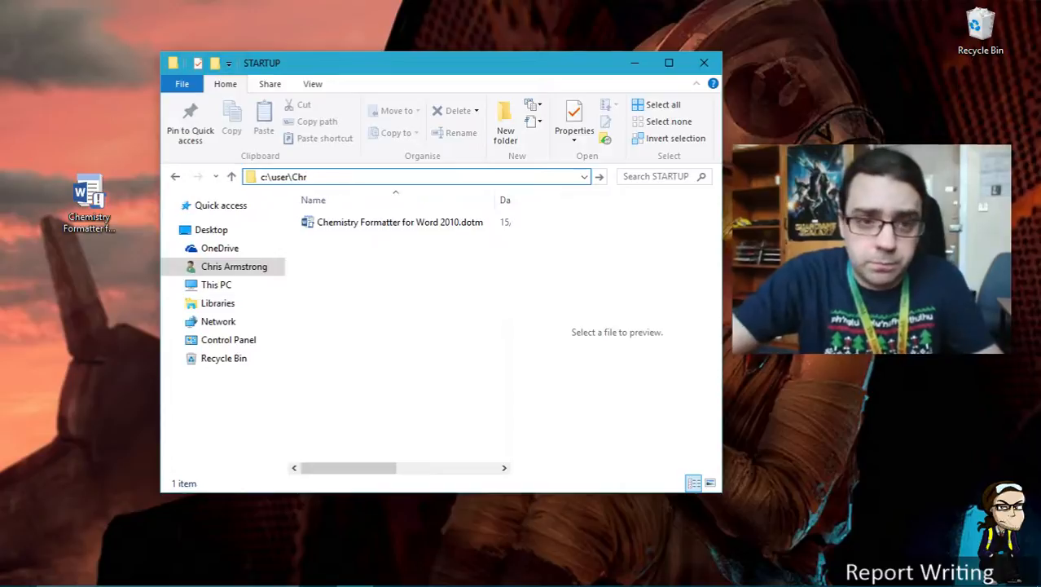
click(288, 177)
text(s\)
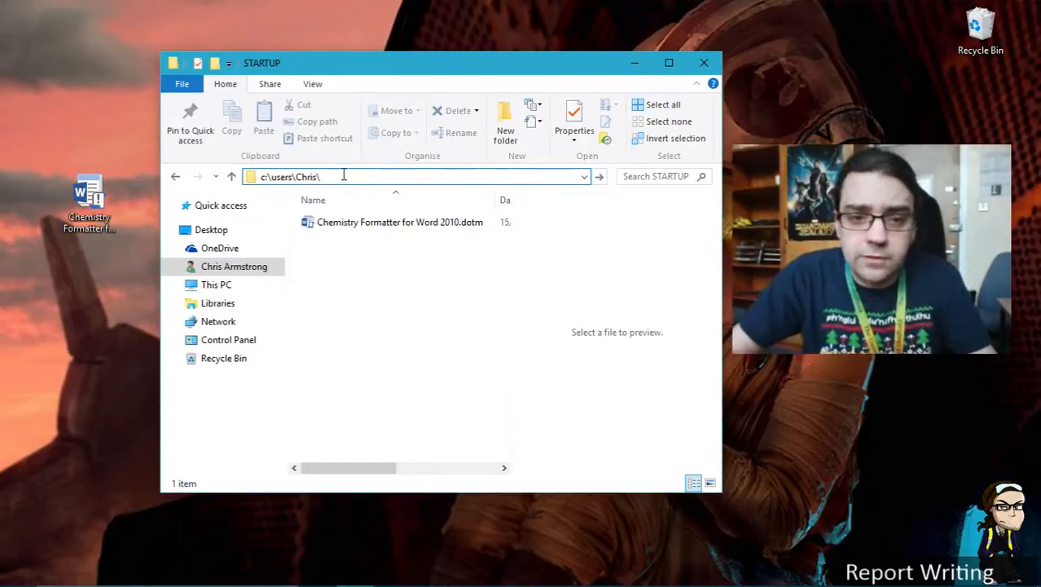
text(A)
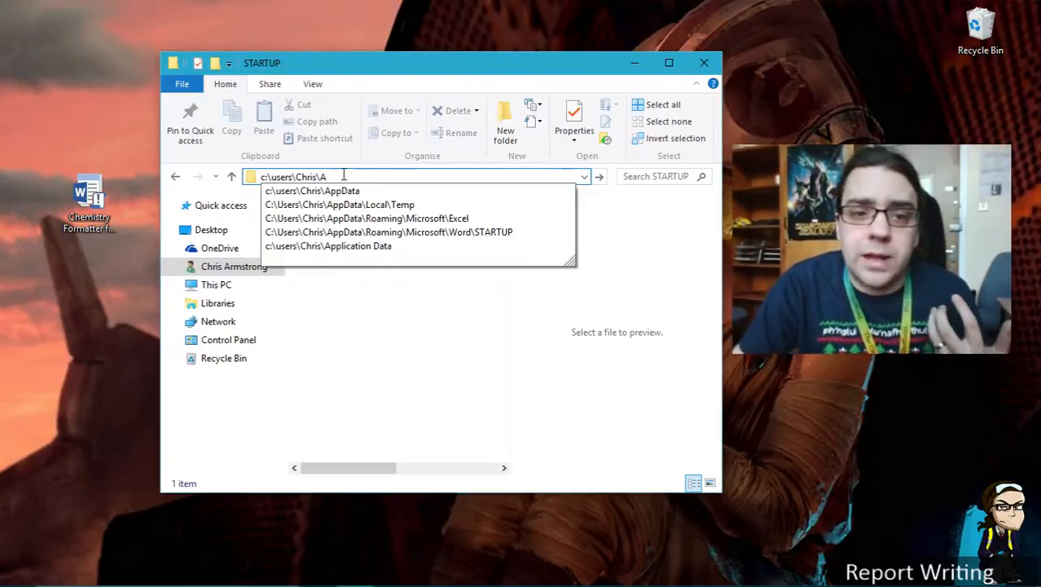
key(Down)
text(\)
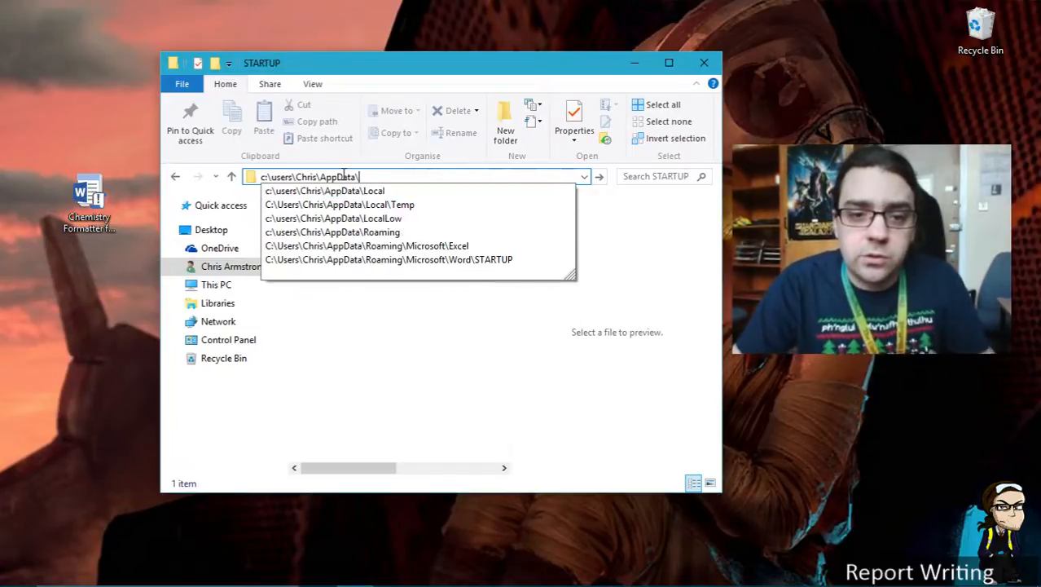
text(Roam)
key(Down)
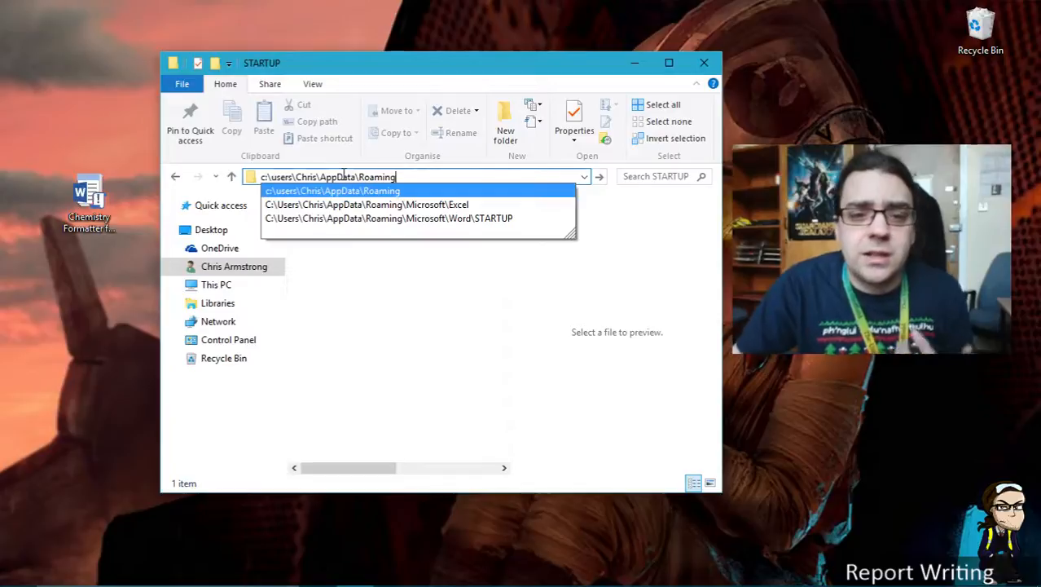
key(Down)
key(Down)
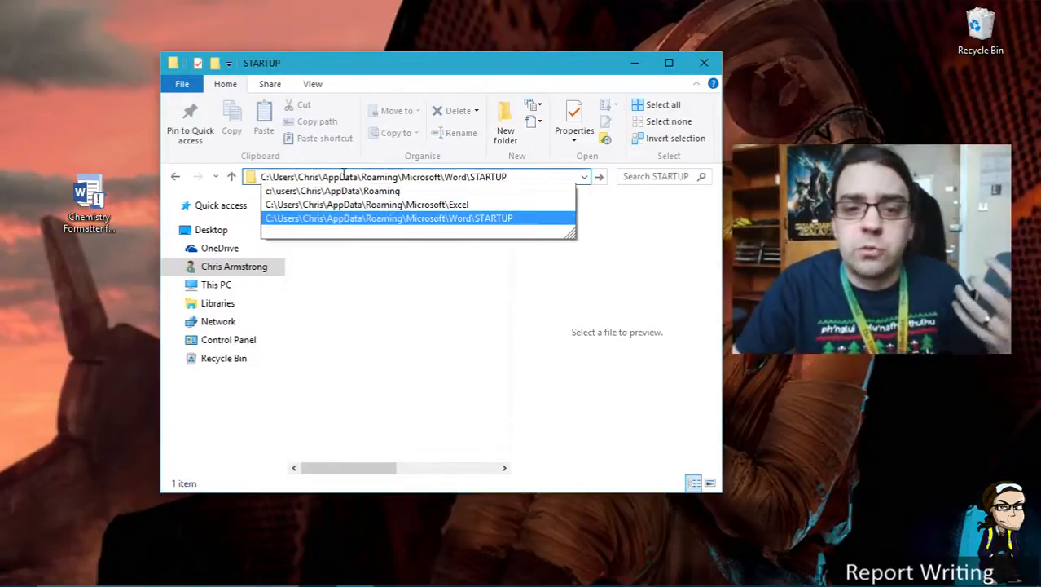
key(Return)
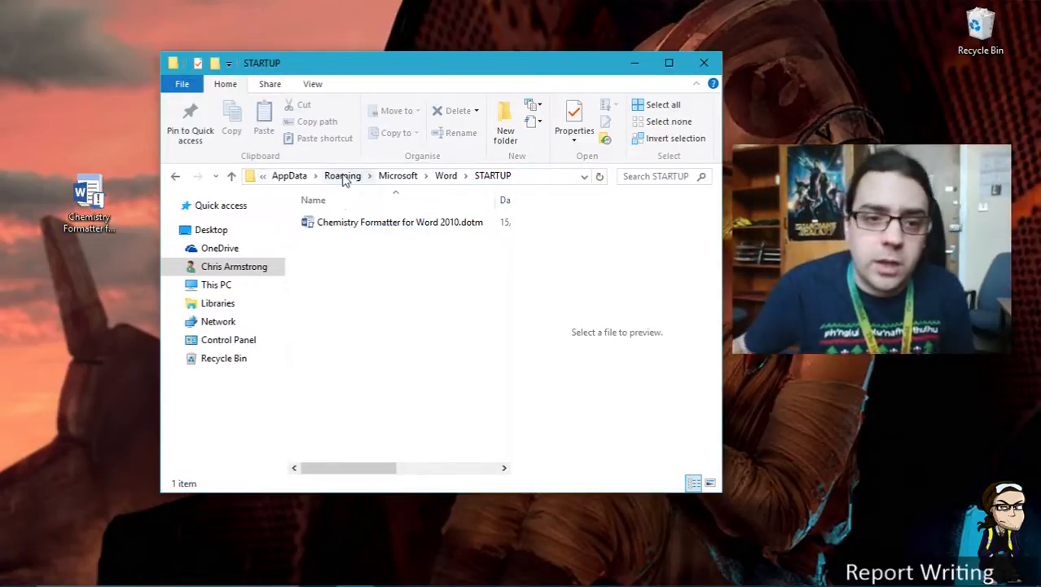
Move the downloaded template from the desktop into the STARTUP folder, replacing the existing file
right_click(321, 223)
drag(99, 204, 397, 326)
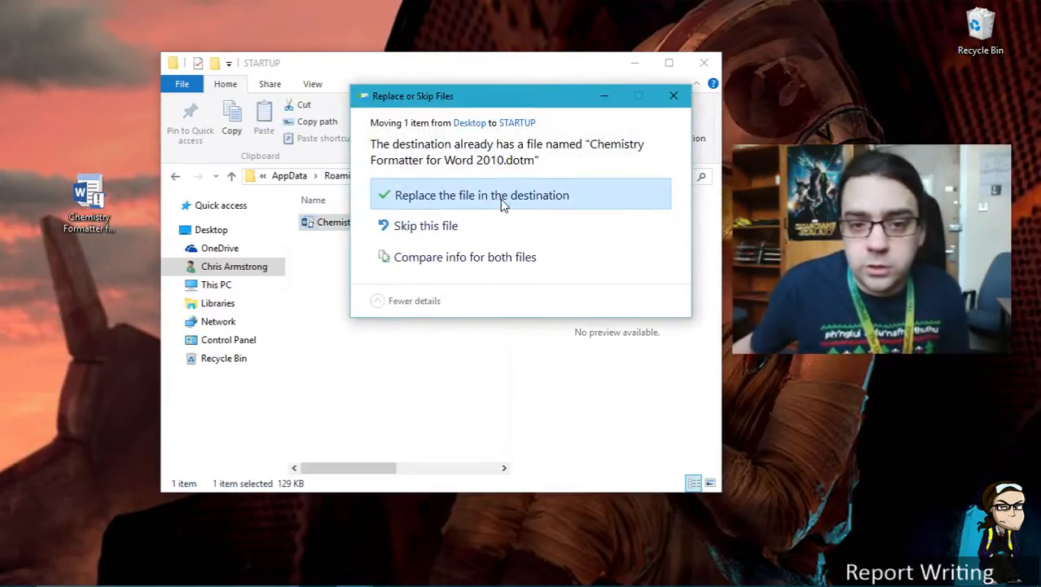
click(501, 199)
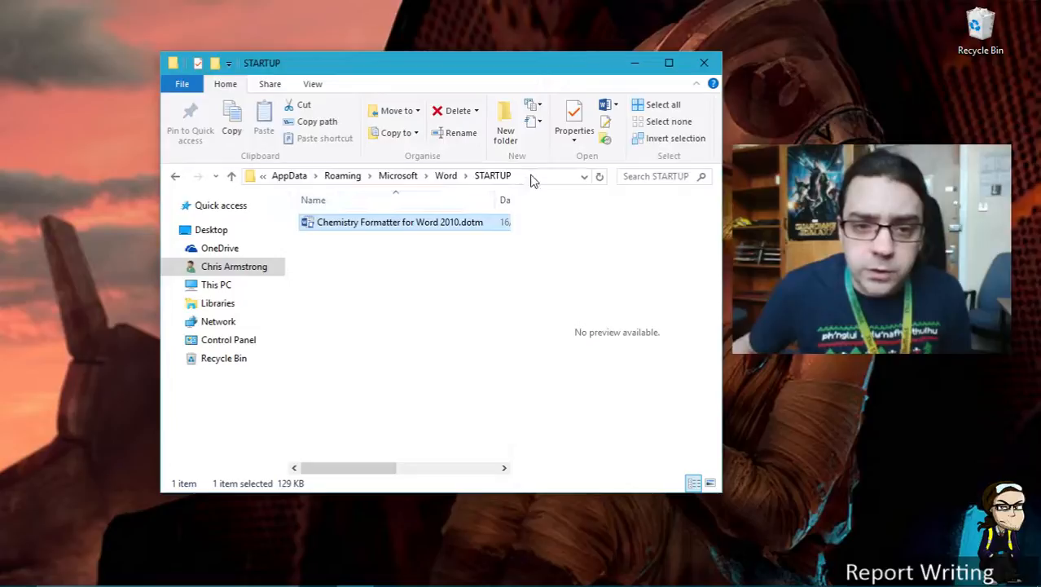
Examine the STARTUP folder's full path segment by segment in the address bar
click(530, 177)
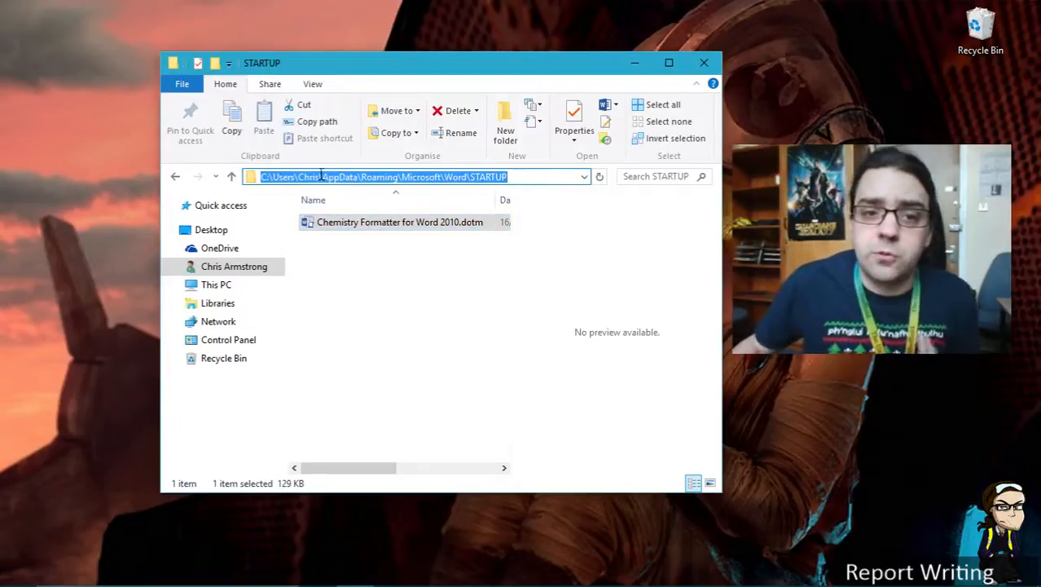
click(373, 177)
double_click(420, 176)
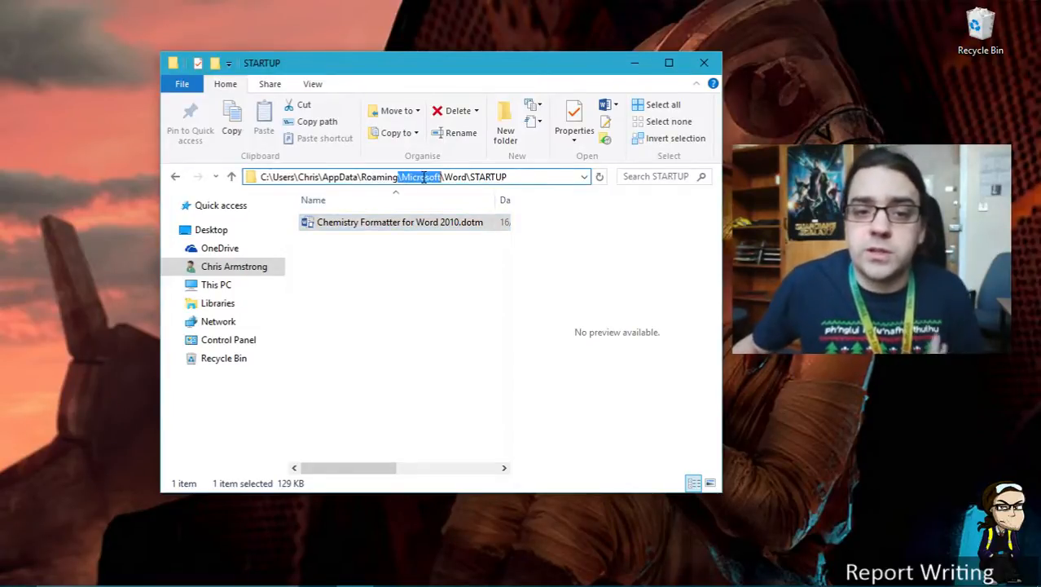
double_click(454, 177)
double_click(489, 177)
click(519, 177)
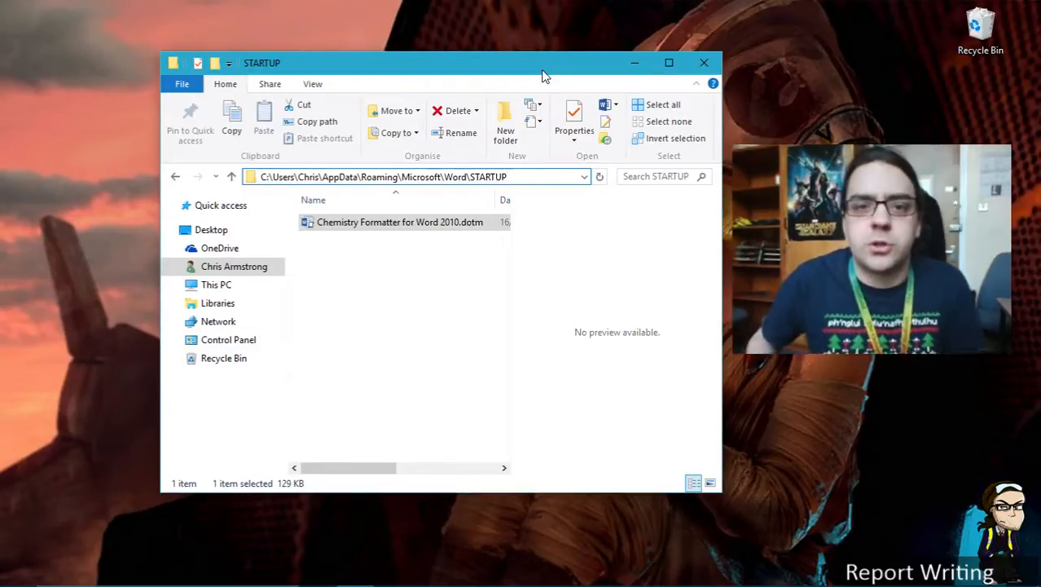
Switch to the Word document containing the chemical formulas and maximise its window
drag(533, 63, 452, 52)
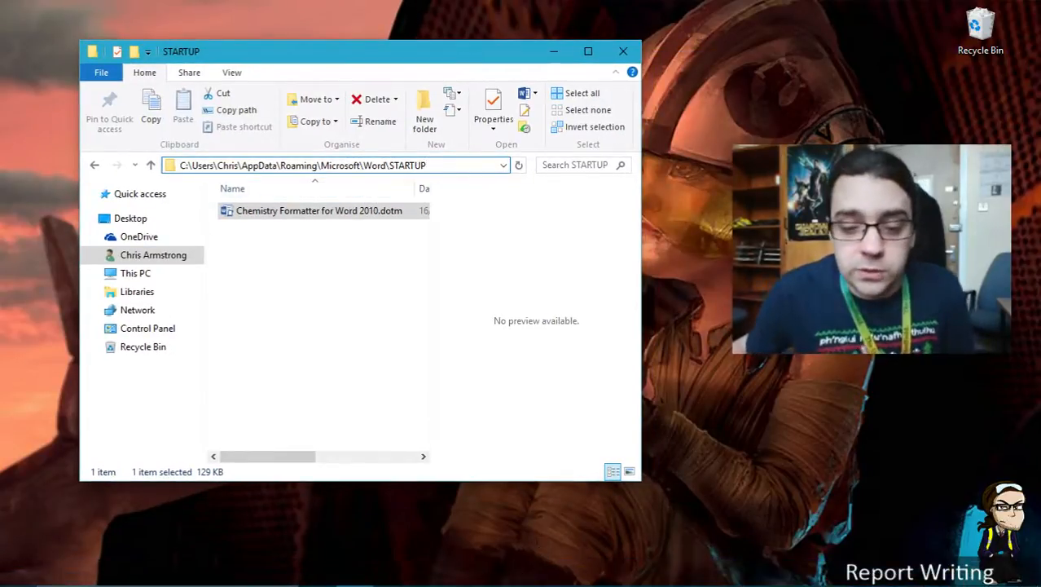
click(504, 571)
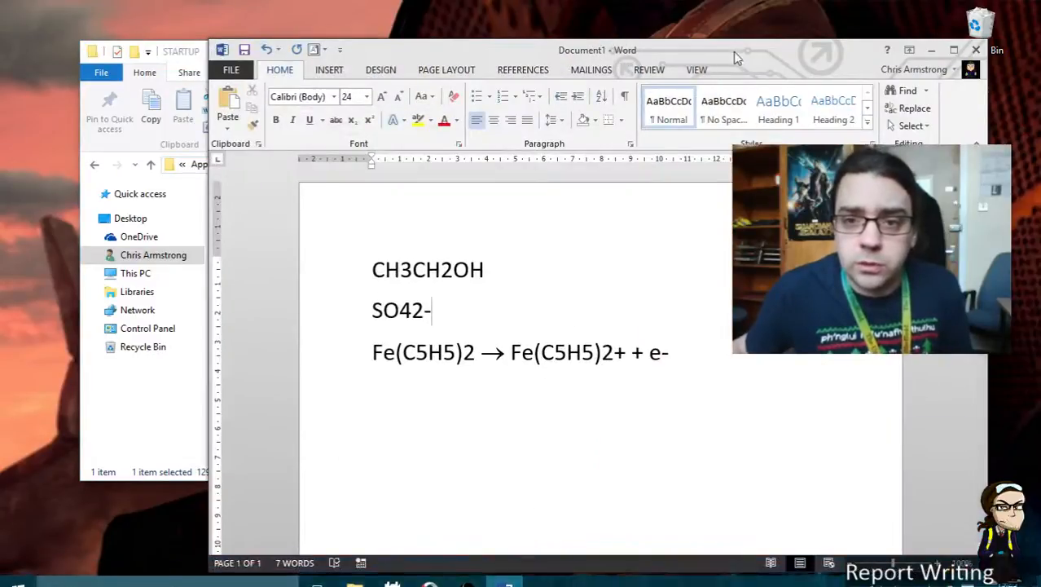
double_click(734, 51)
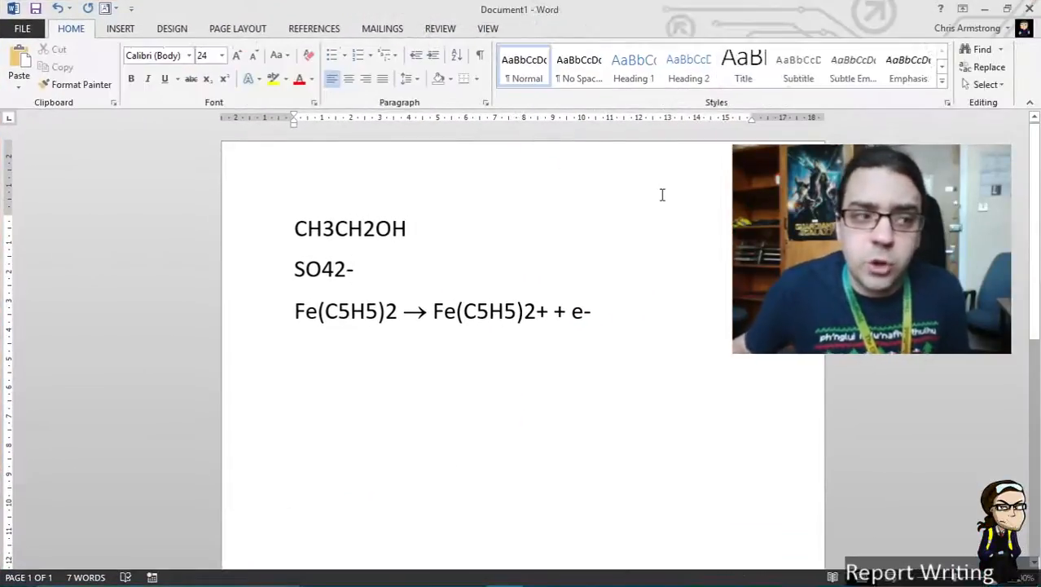
triple_click(277, 209)
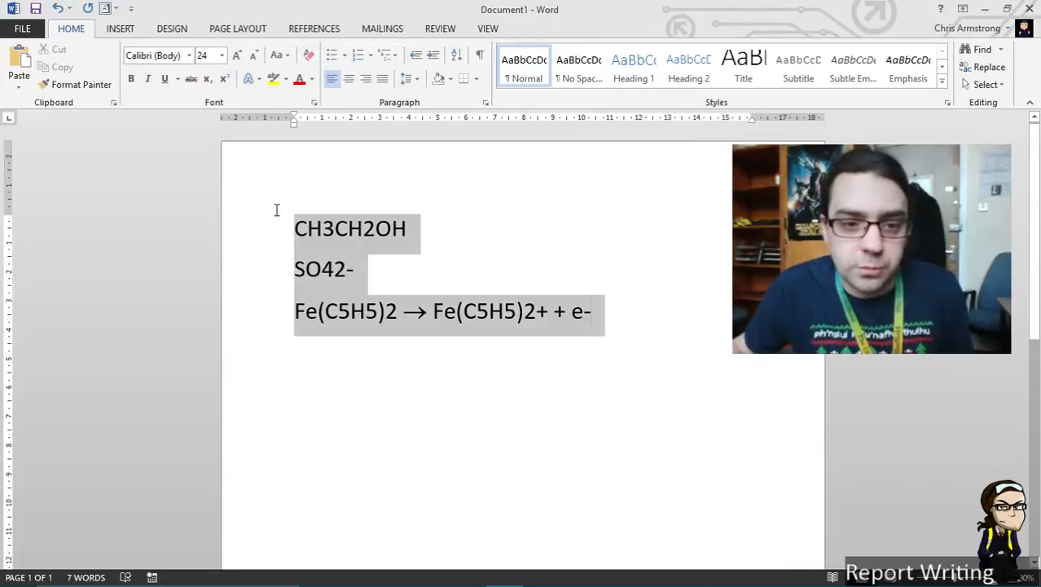
click(660, 224)
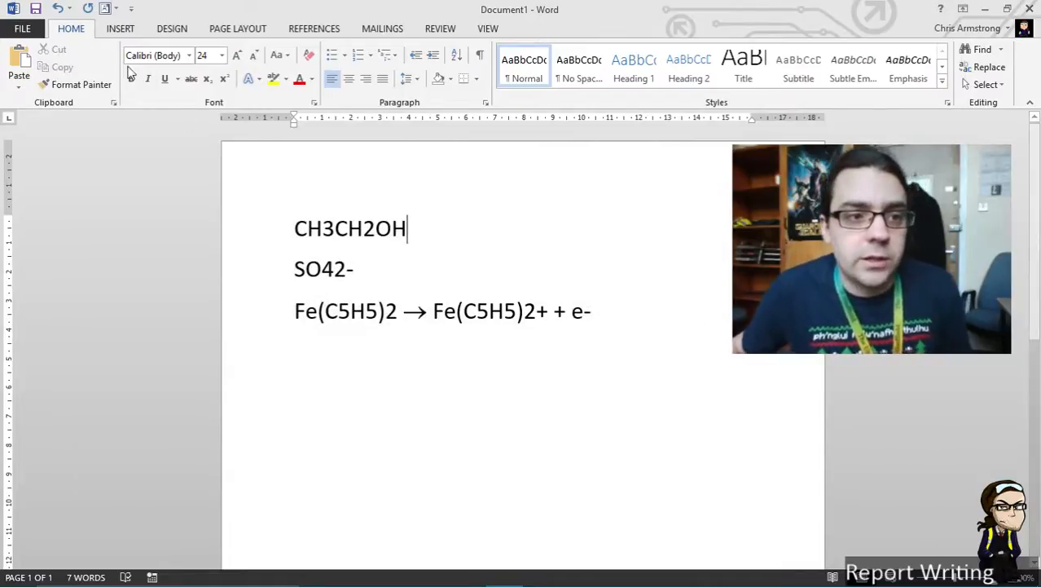
Open Word Options' Add-ins page and inspect the Chemistry Formatter for Word 2010.dotm entry
click(22, 29)
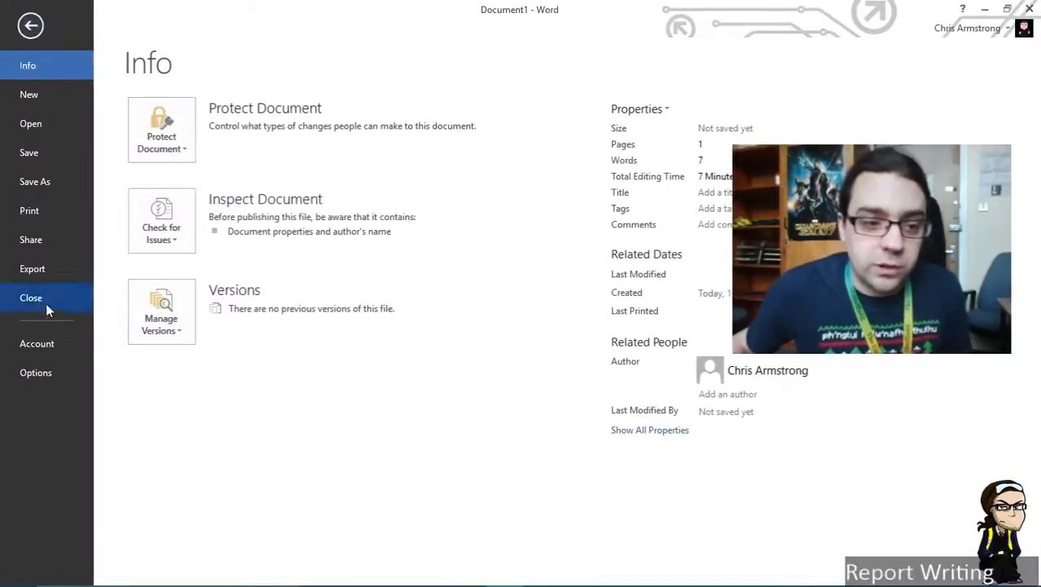
click(49, 373)
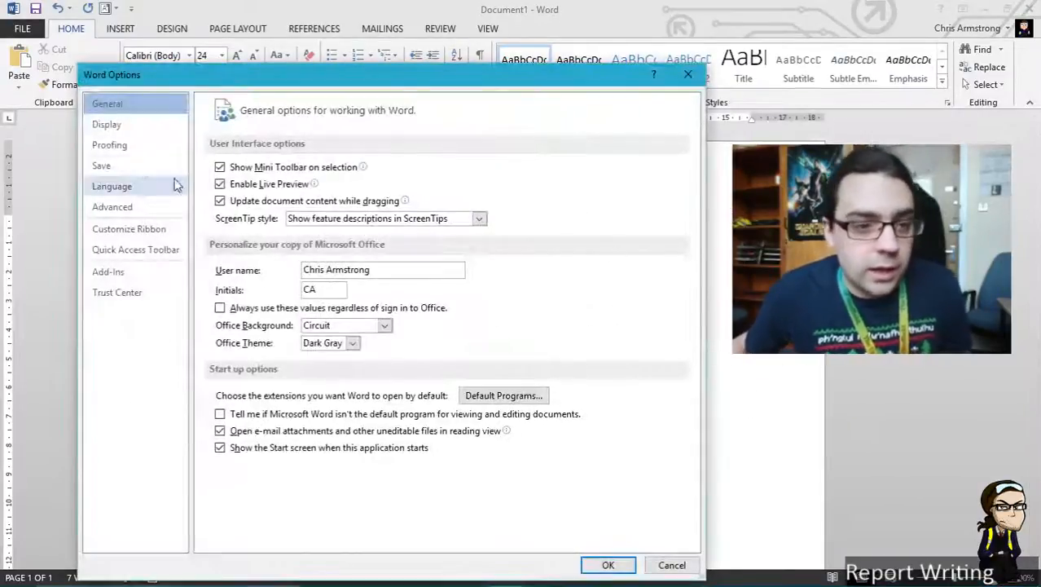
click(139, 280)
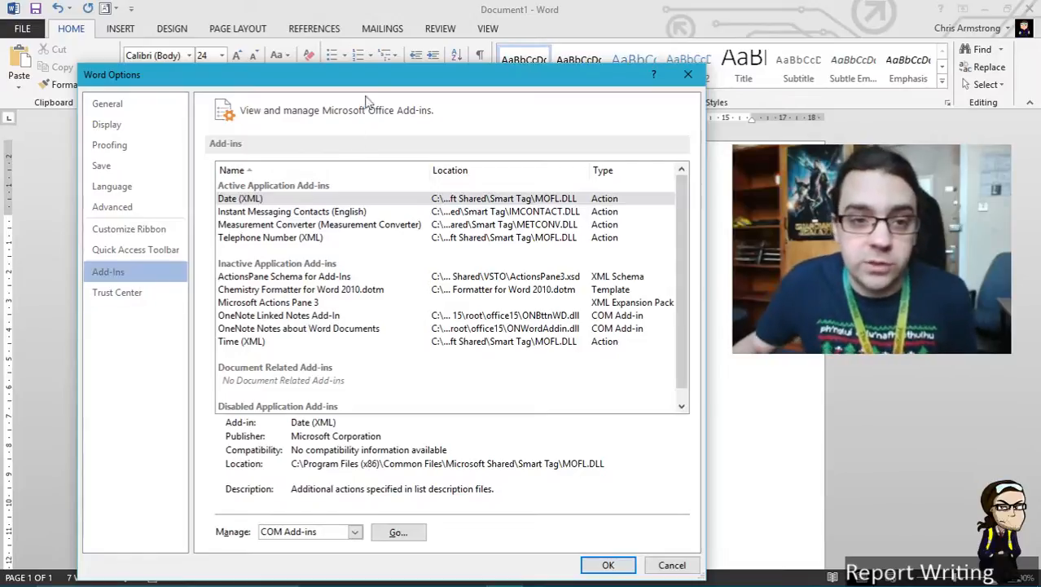
click(318, 290)
drag(364, 84, 309, 40)
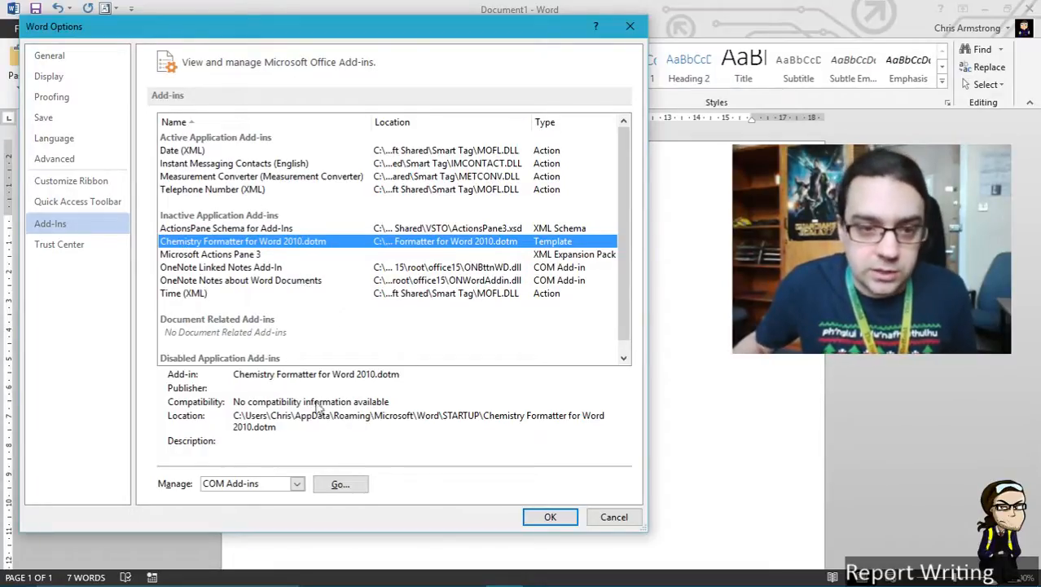
Manage Word Add-ins and enable the Chemistry Formatter for Word 2010.dotm global template
click(295, 484)
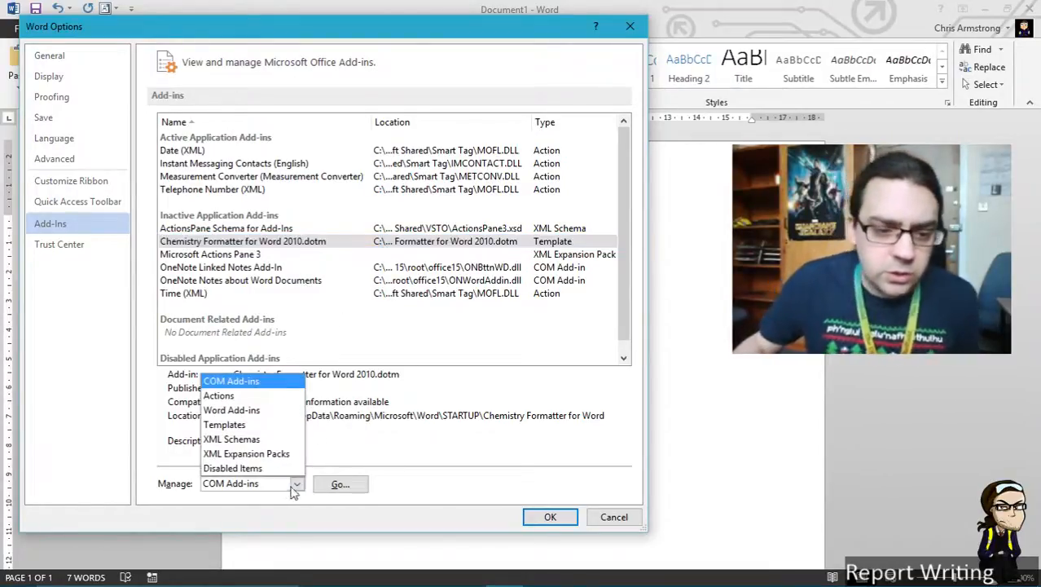
click(252, 414)
click(340, 484)
drag(561, 133, 347, 99)
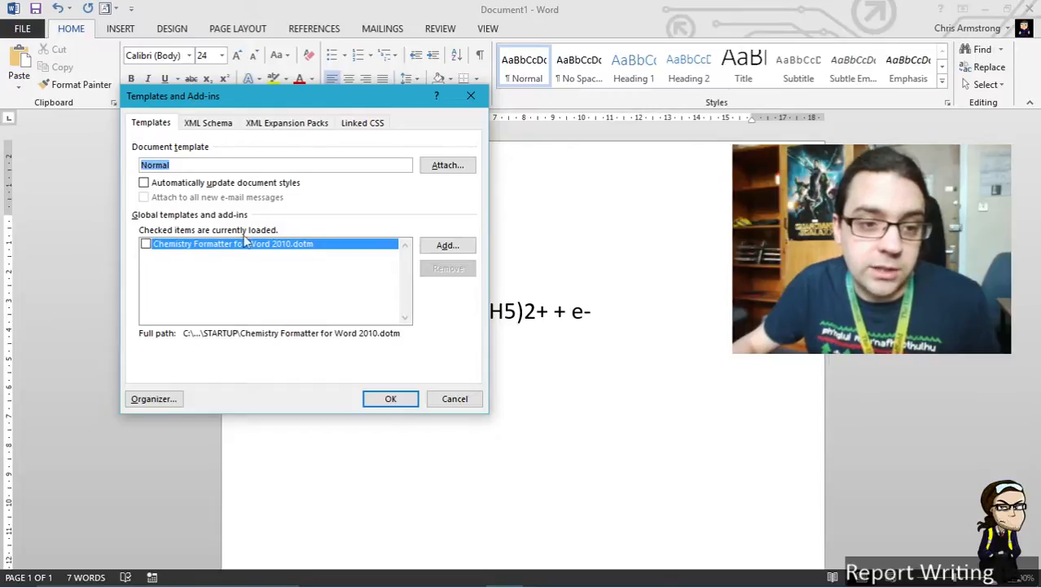
click(146, 244)
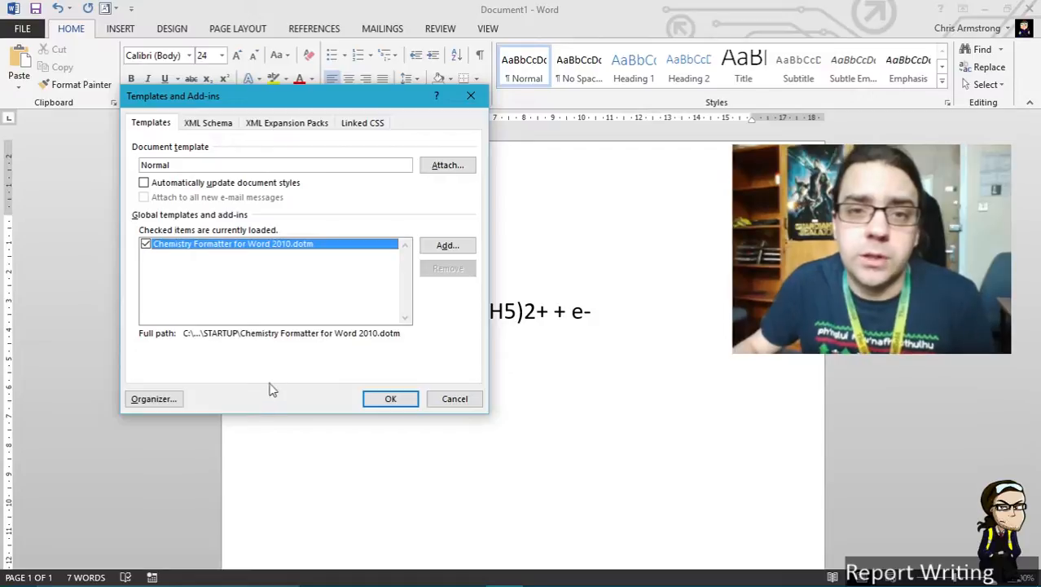
click(391, 399)
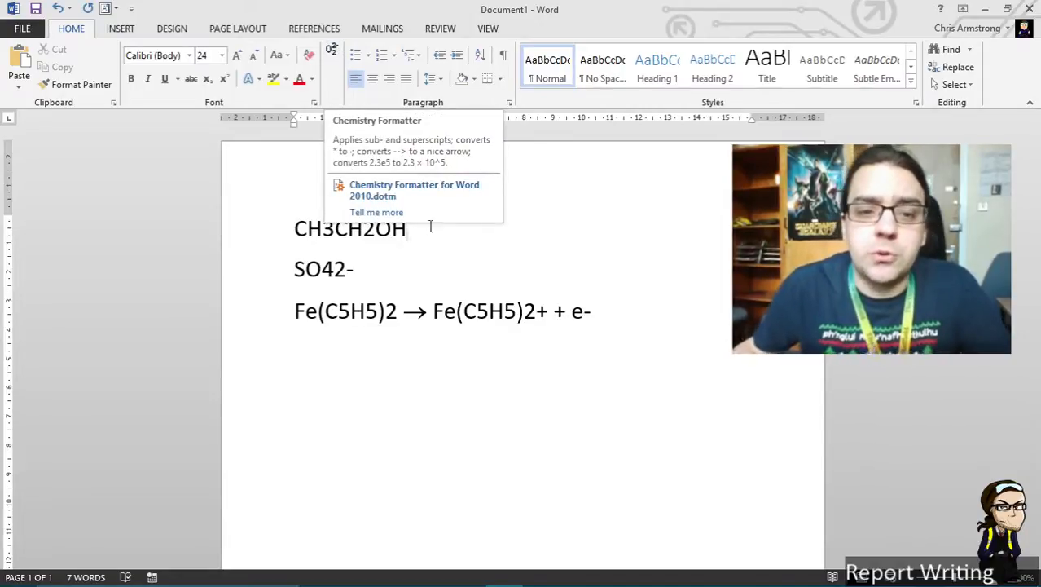
Start a new line after the equation and type CH4 and CH3CH3 for automatic formatting
click(683, 304)
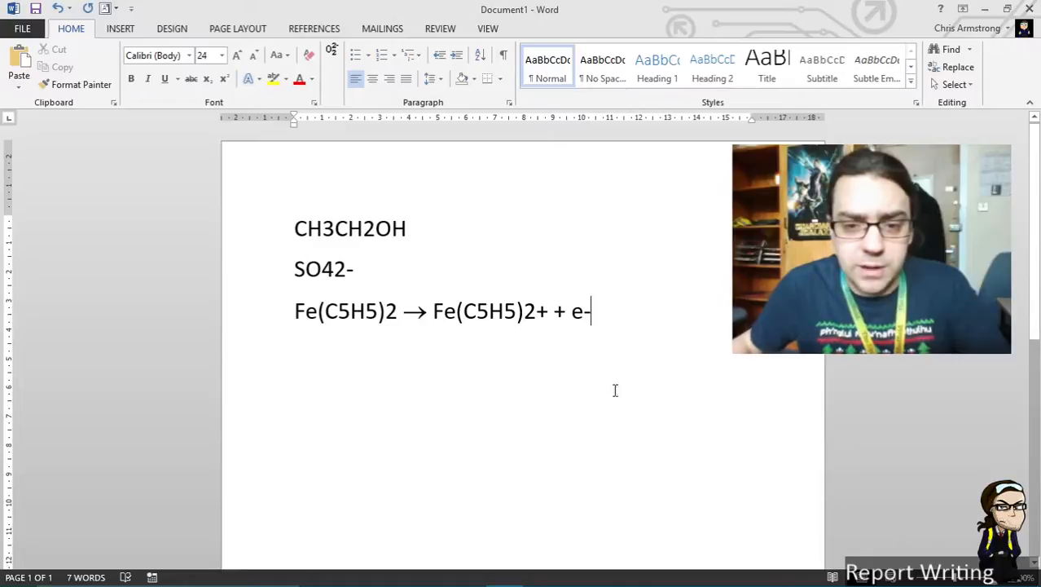
key(Return)
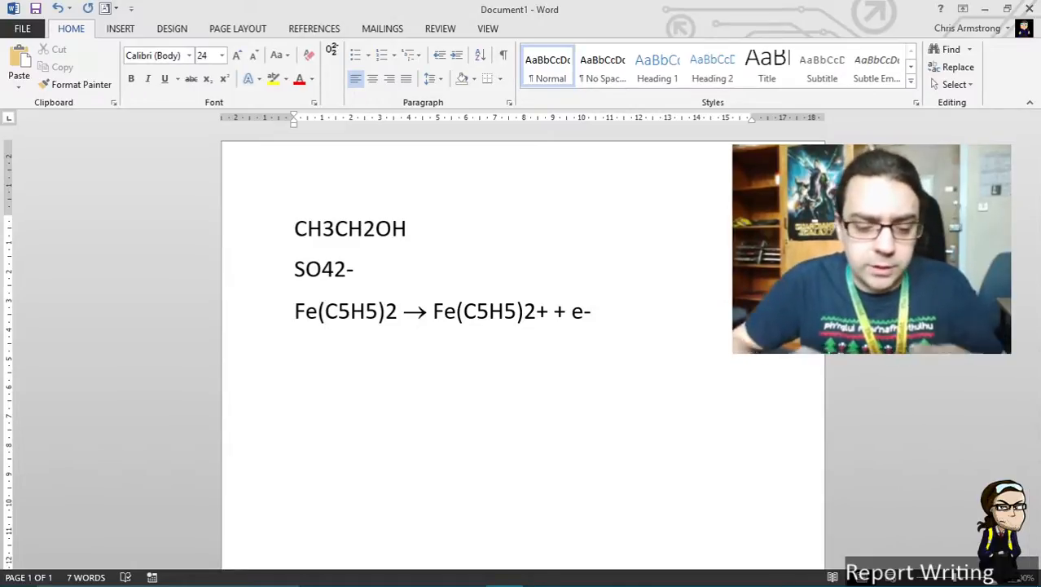
text(CH4 )
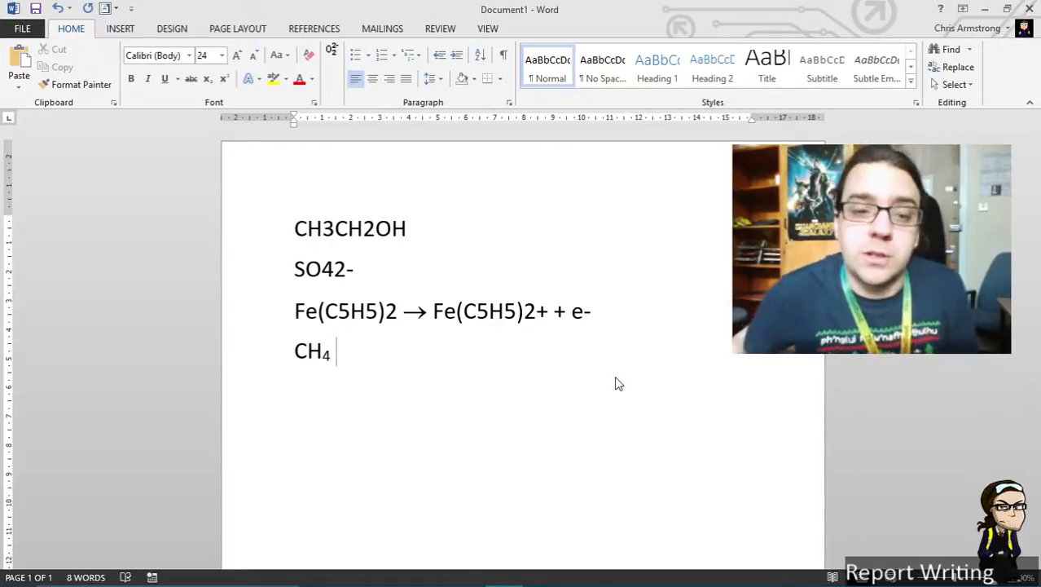
text(CH3)
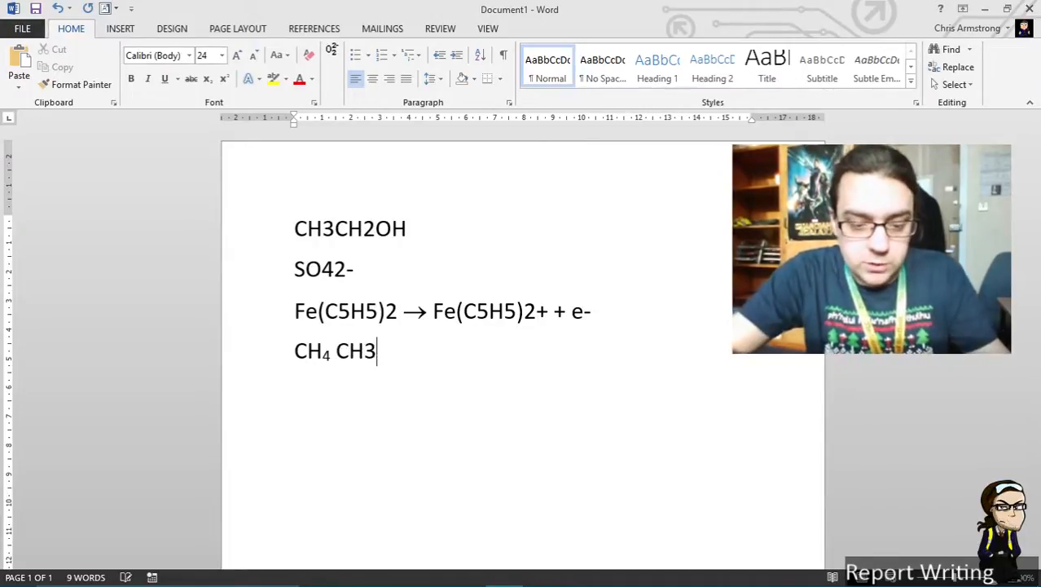
text(CH3)
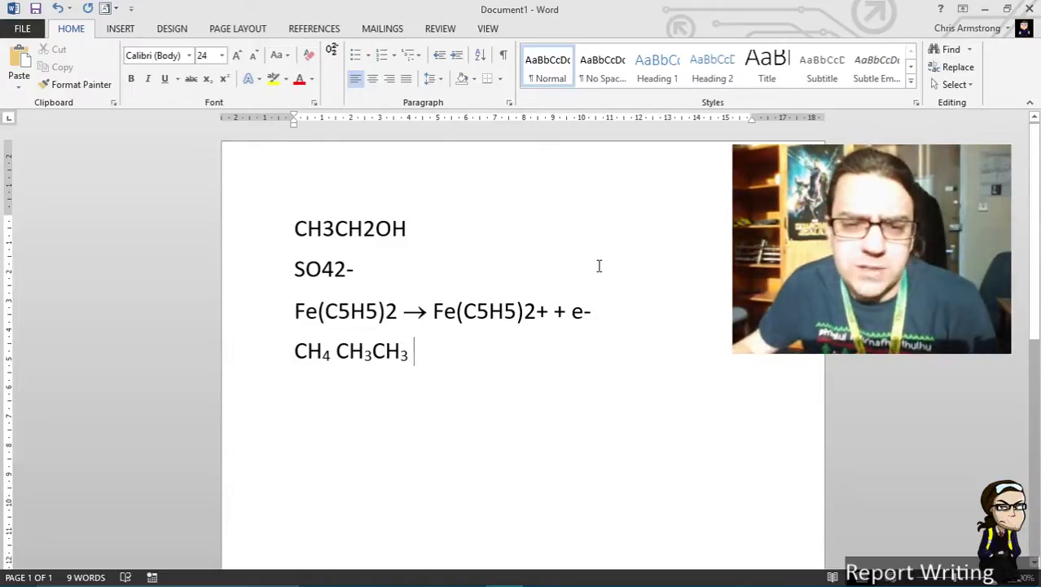
Apply the Chemistry Formatter to the CH3CH2OH line
click(375, 228)
drag(418, 228, 268, 228)
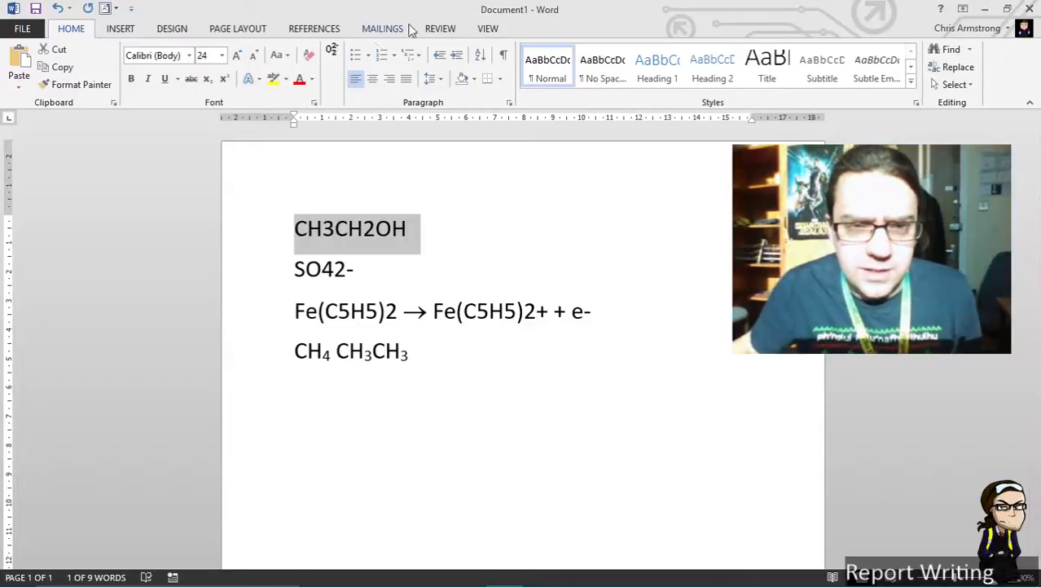
click(334, 51)
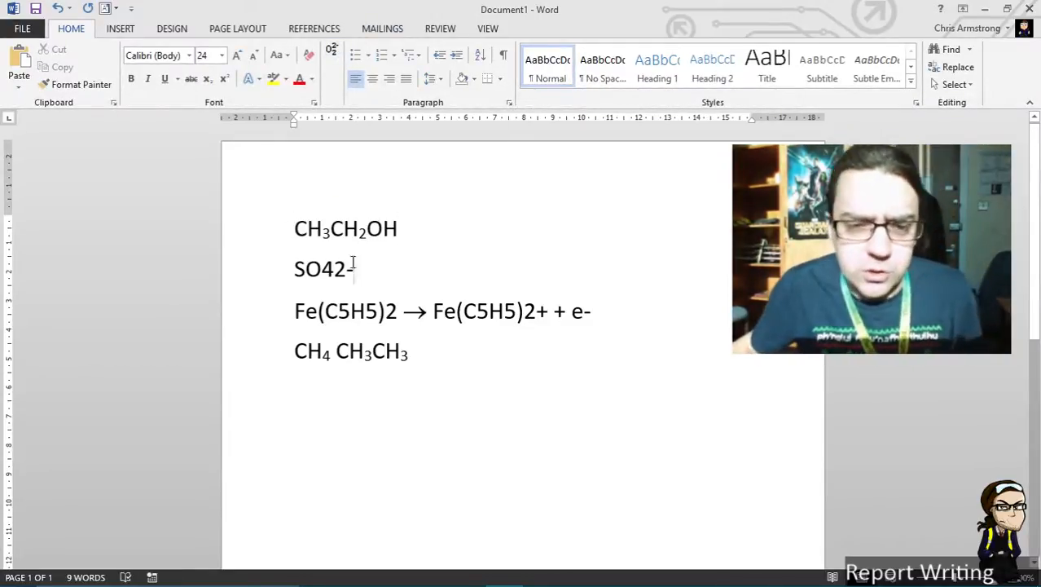
Apply the Chemistry Formatter to the SO42- line
drag(376, 260, 292, 269)
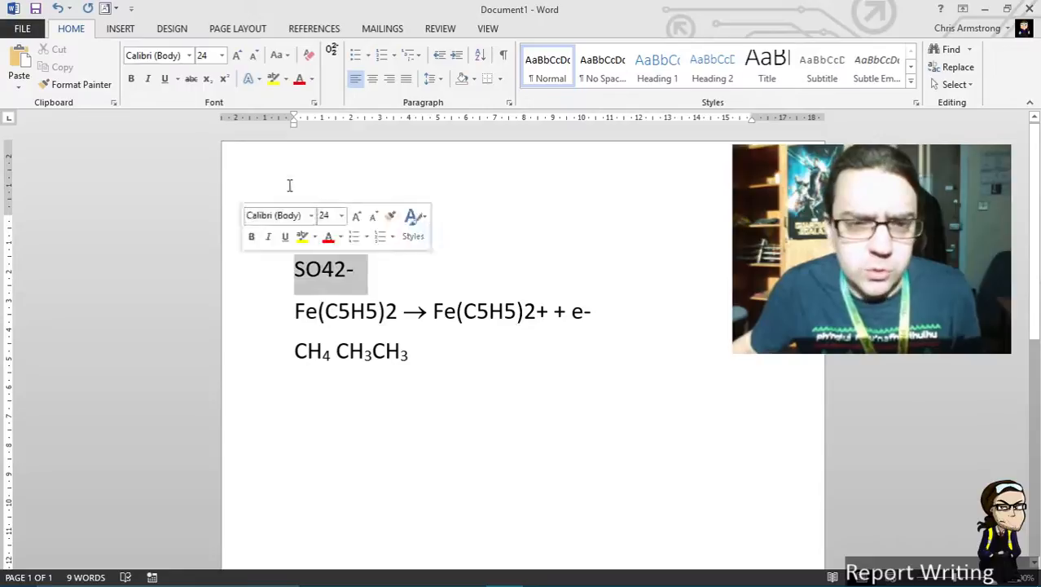
click(333, 51)
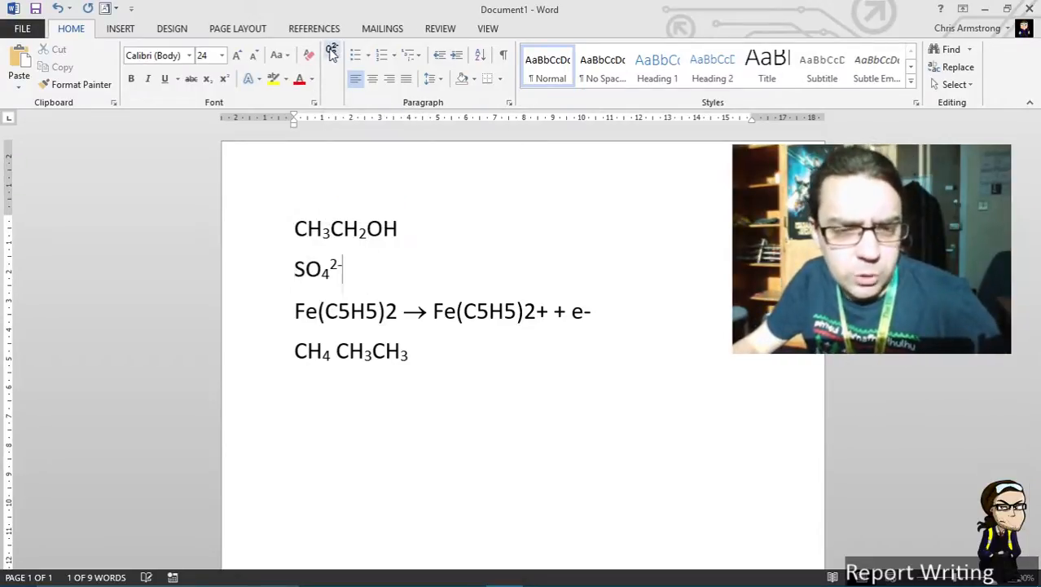
double_click(341, 266)
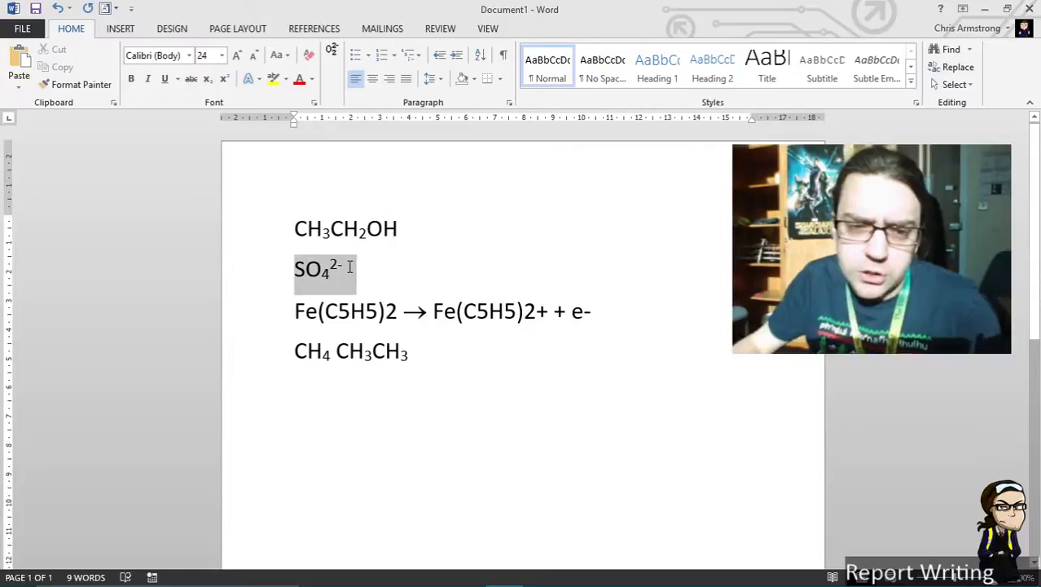
click(390, 277)
Apply the Chemistry Formatter to the Fe(C5H5)2 oxidation equation line
drag(306, 314, 612, 311)
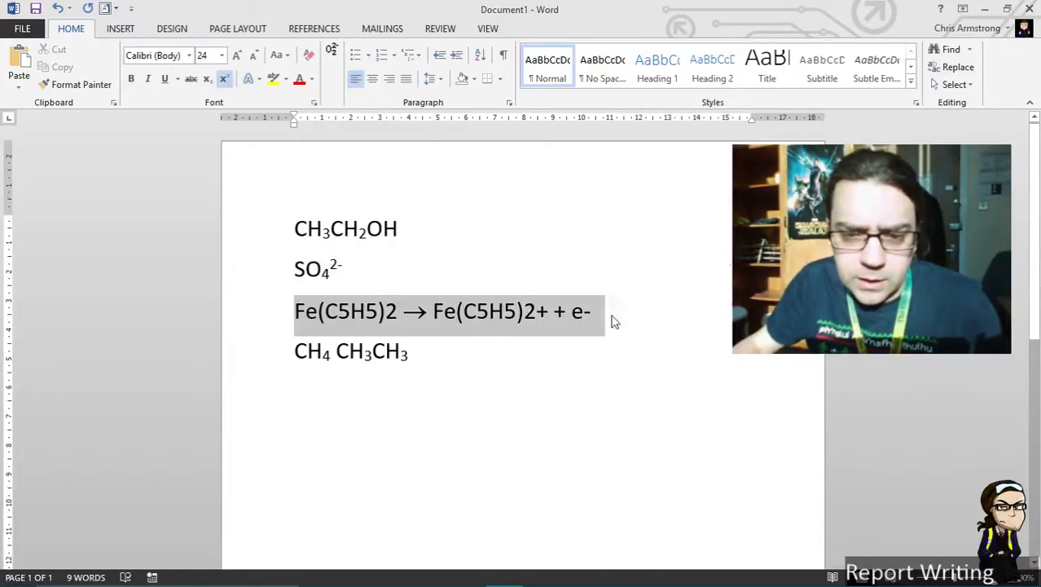
click(333, 51)
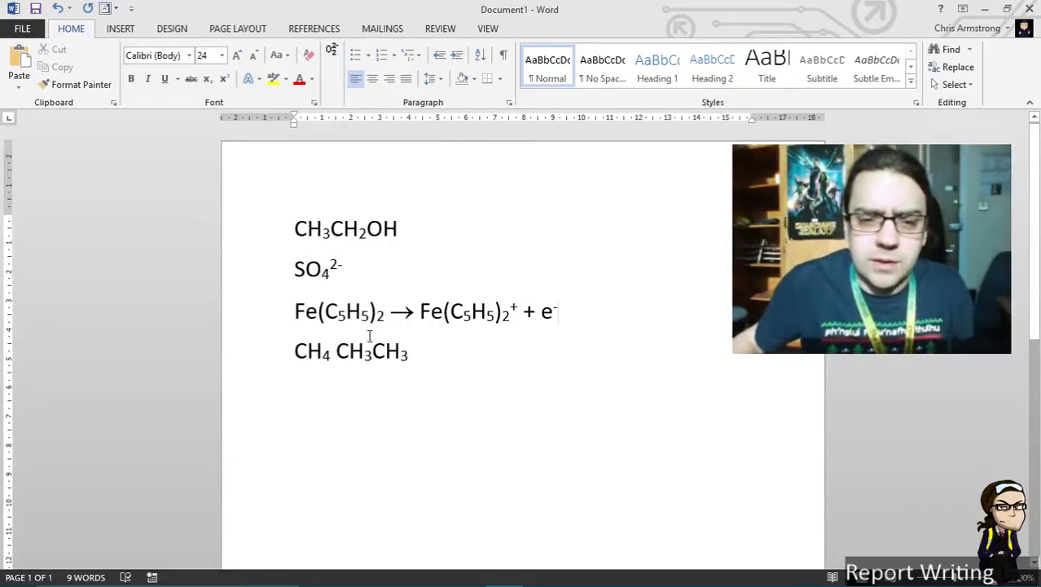
drag(298, 311, 600, 307)
click(479, 383)
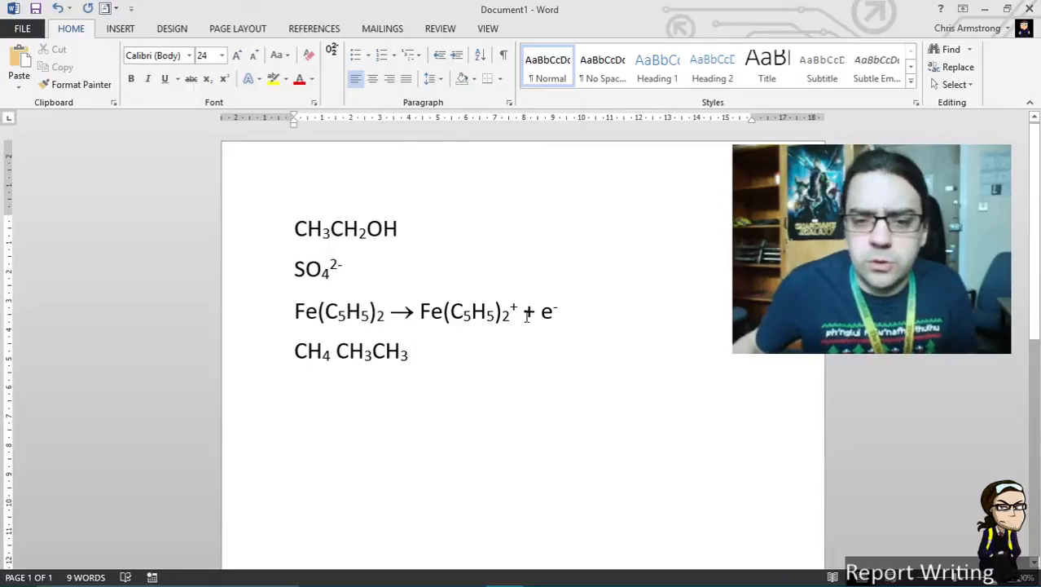
drag(512, 314, 449, 313)
click(481, 367)
Add two new lines, each starting with --> converted into an arrow
key(Return)
text(-->)
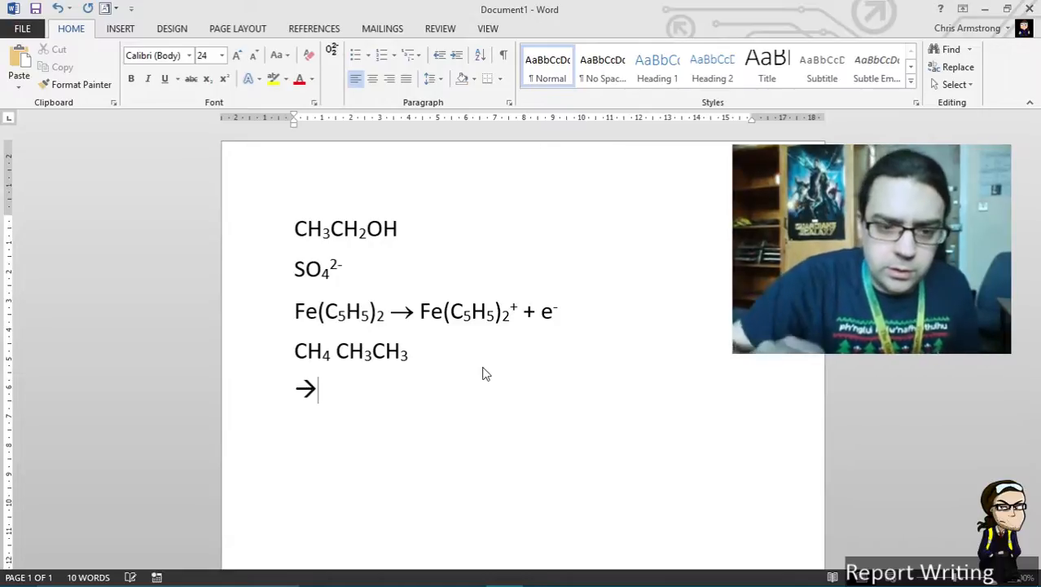
key(Return)
text(-->)
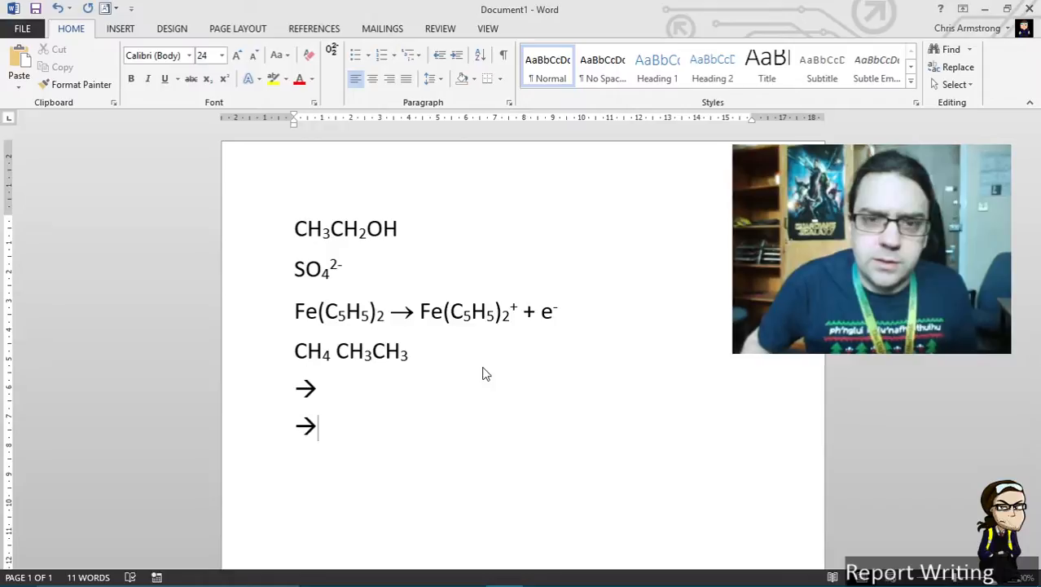
text( >)
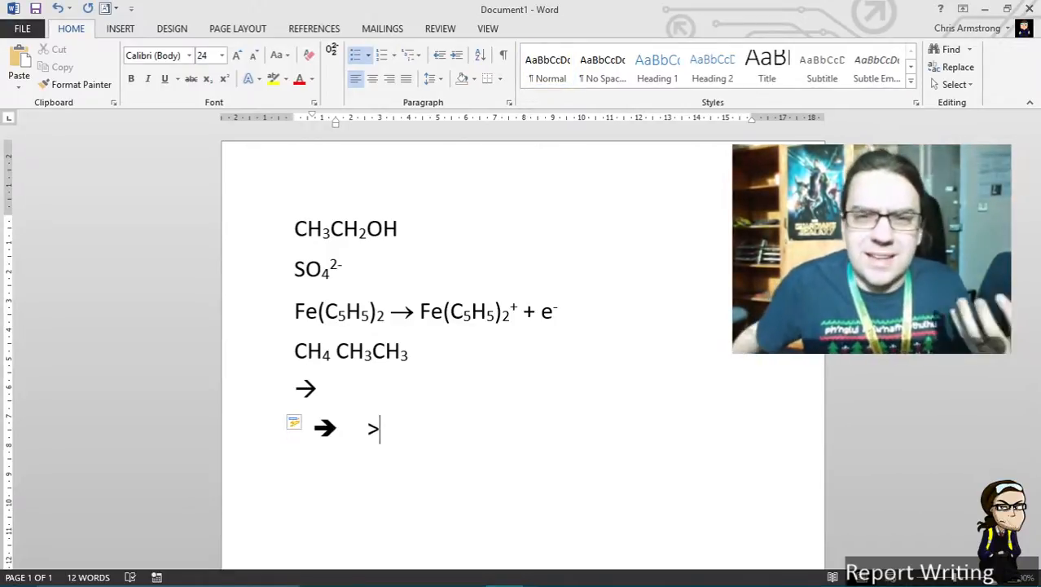
key(BackSpace)
key(ctrl+z)
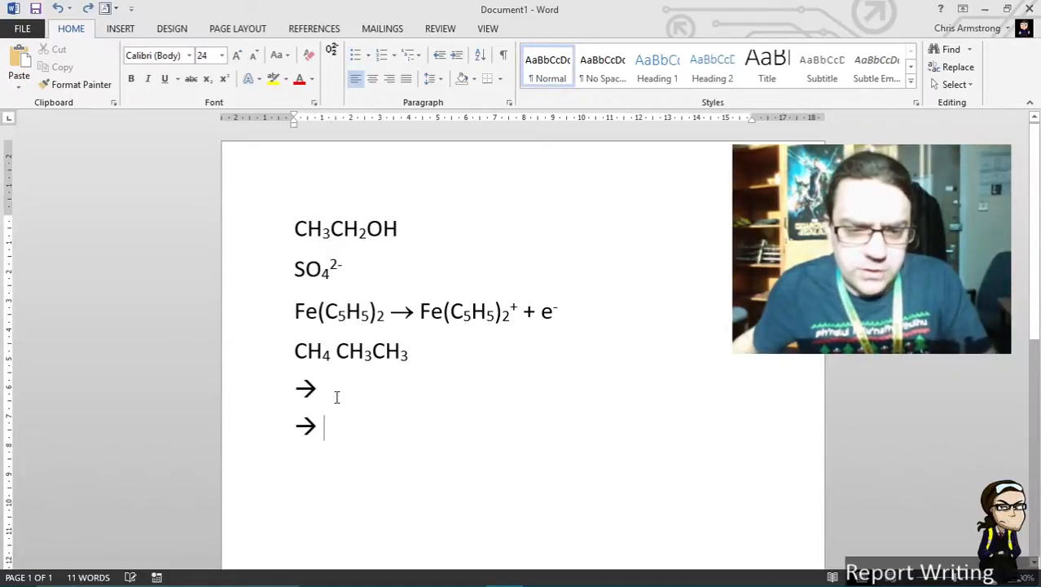
Apply the Chemistry Formatter to the two arrow lines
drag(337, 397, 277, 383)
click(332, 48)
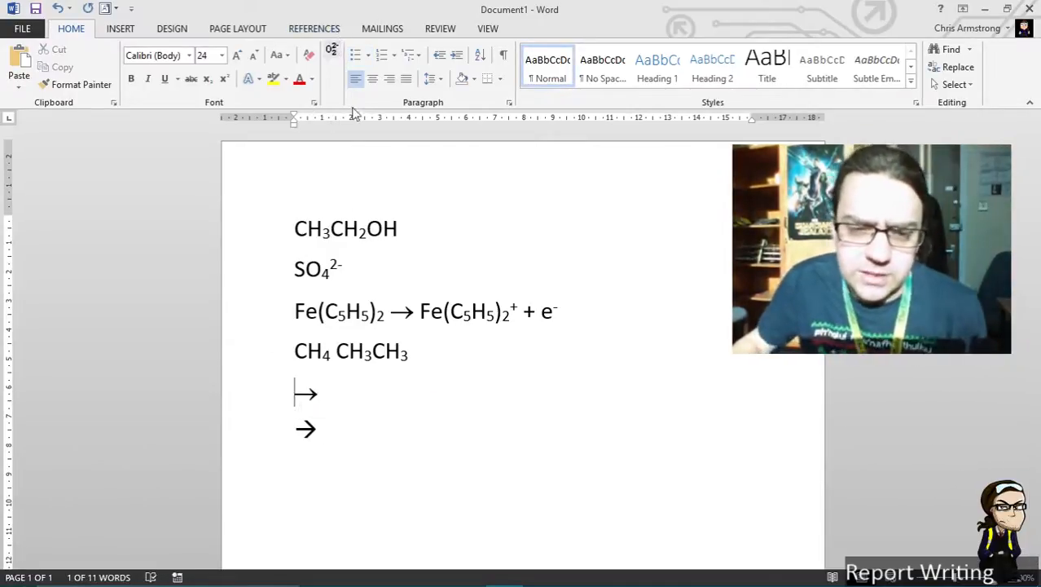
click(360, 431)
drag(261, 418, 261, 384)
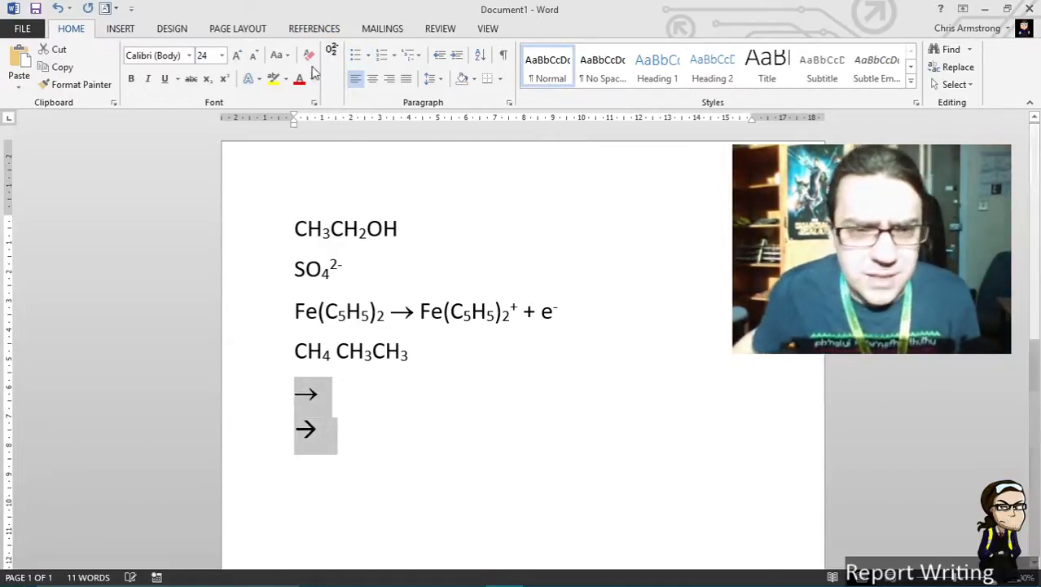
click(333, 51)
Type CH2COO- + H+ after the arrow on the last line
click(461, 313)
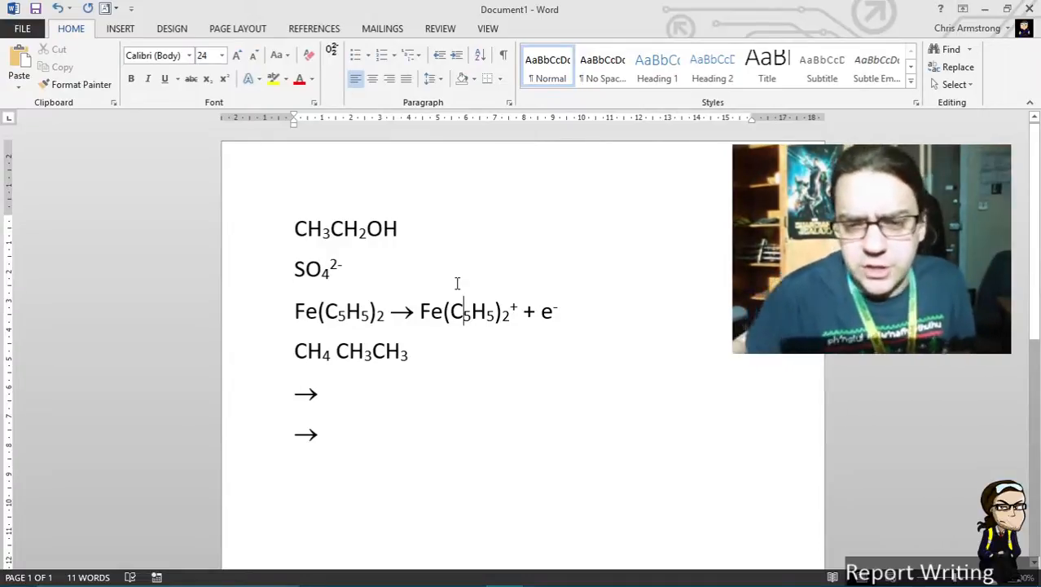
click(458, 350)
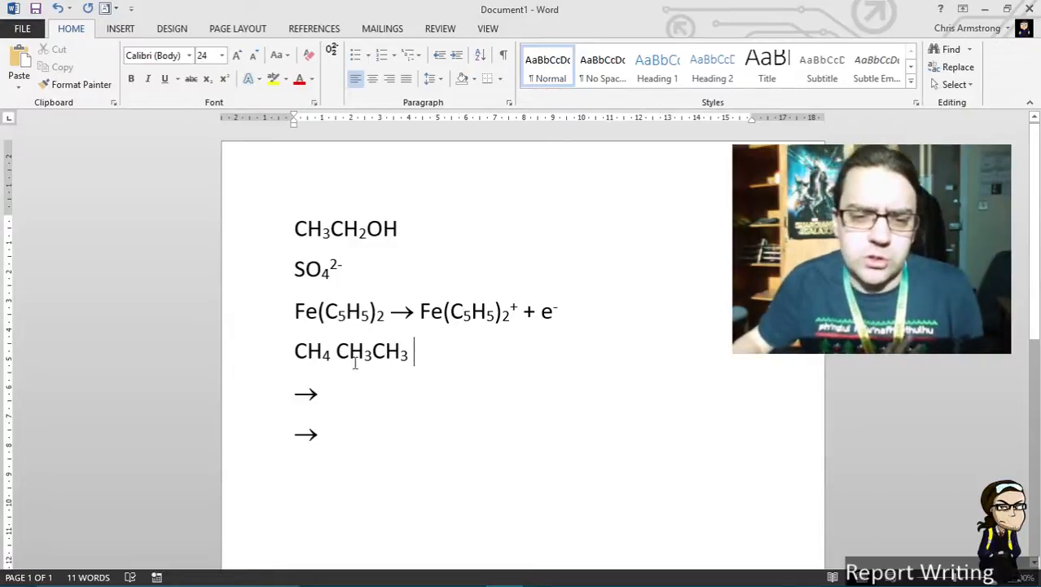
click(384, 429)
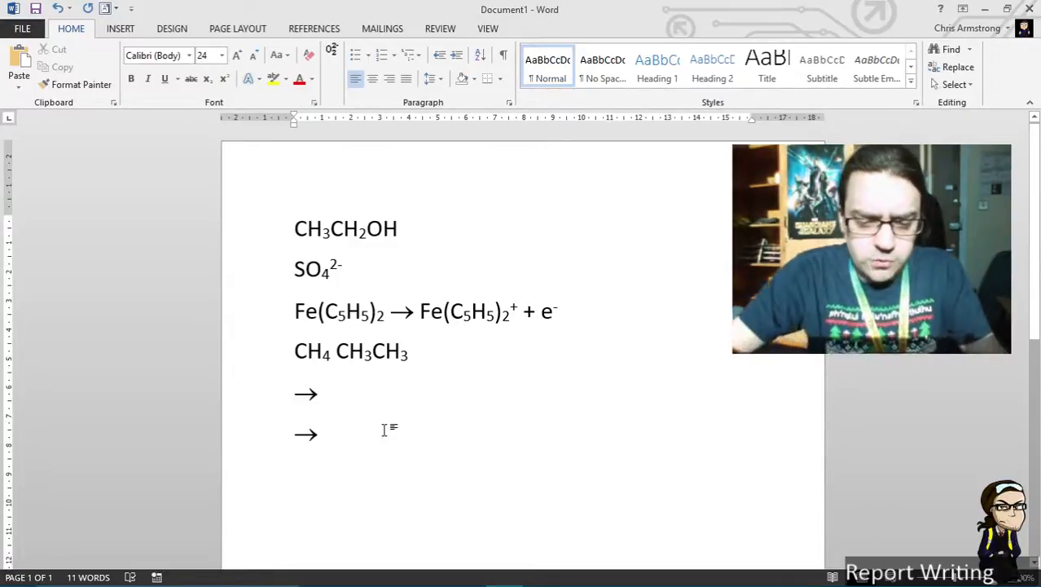
text(CH2CO)
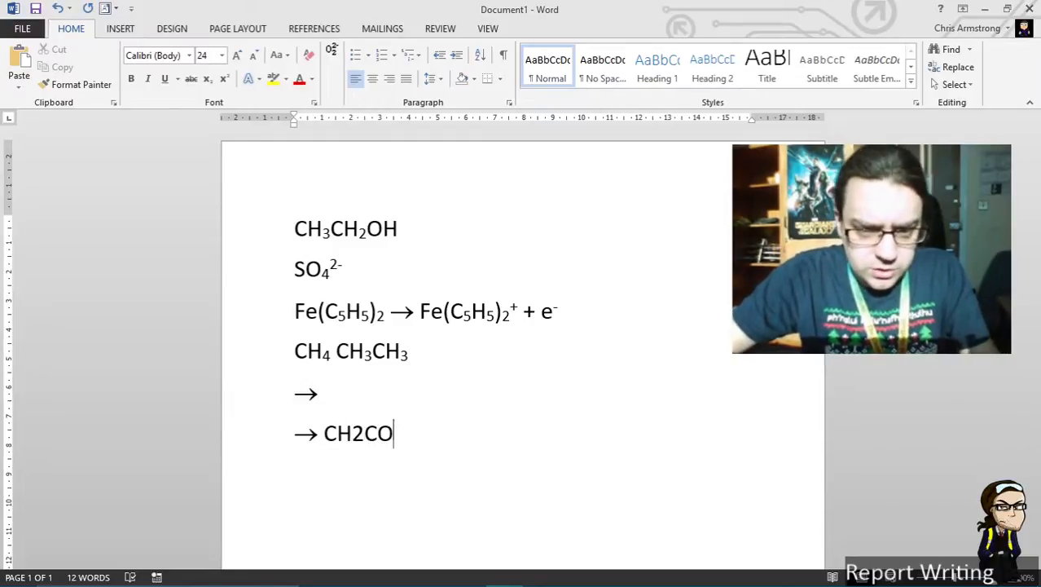
text(O- + H+)
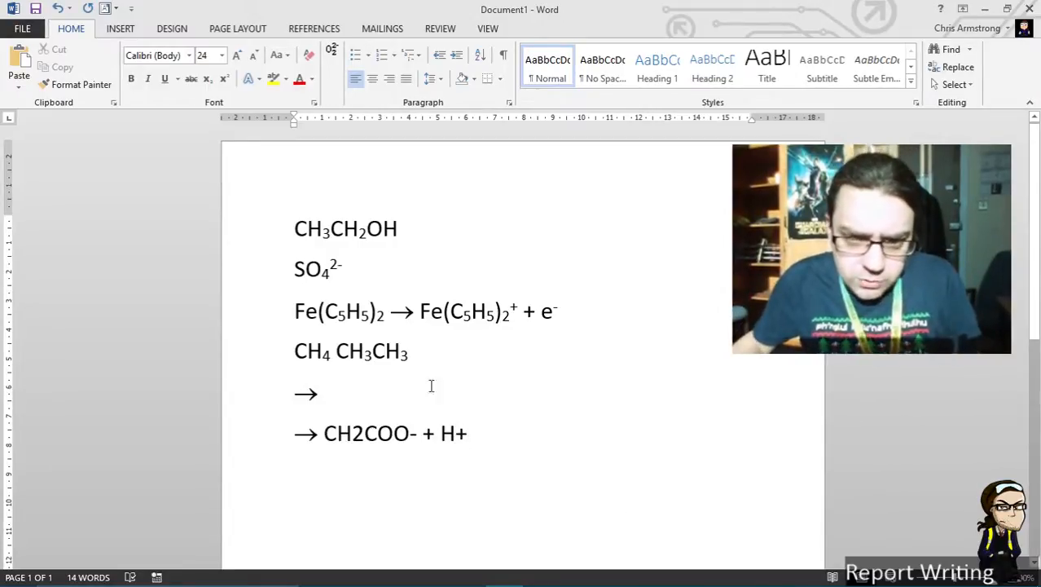
Apply the Chemistry Formatter to the CH2COO- + H+ line
key(Down)
drag(528, 447, 295, 440)
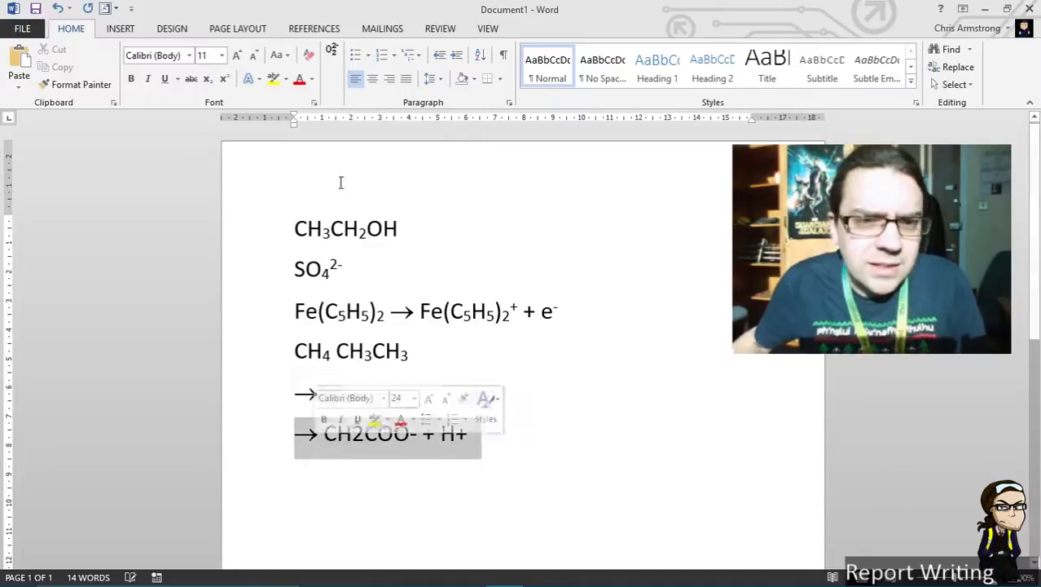
click(333, 51)
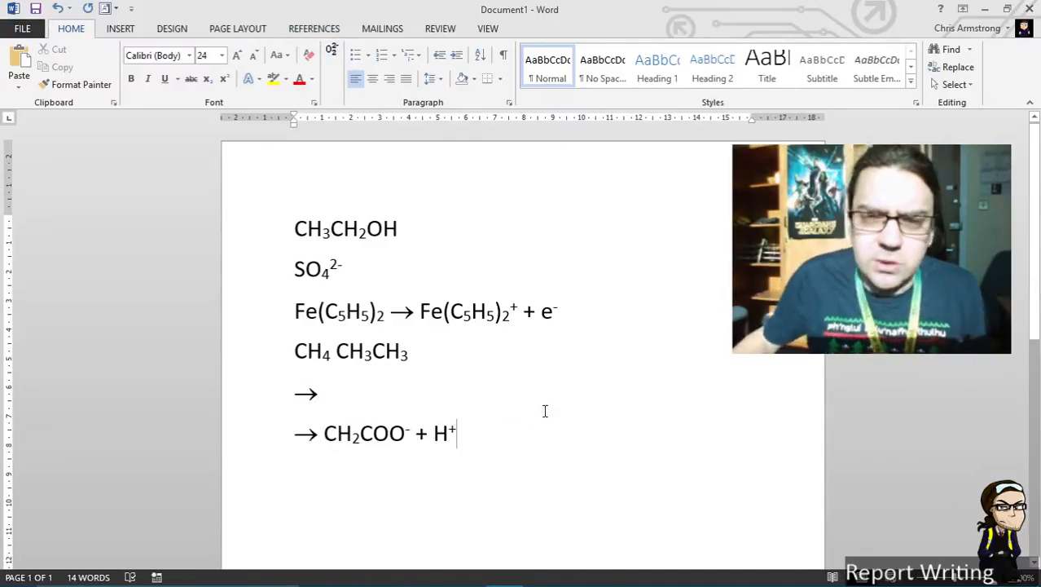
click(417, 396)
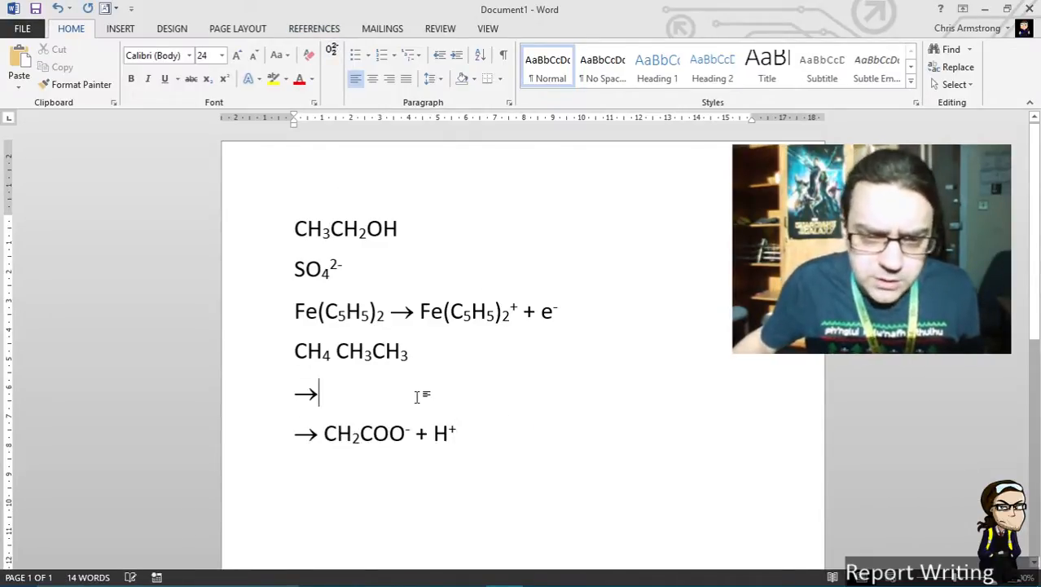
Type *OH after the arrow on the fifth line, select it, and apply the Chemistry Formatter to it
text(*OH)
drag(379, 407, 324, 405)
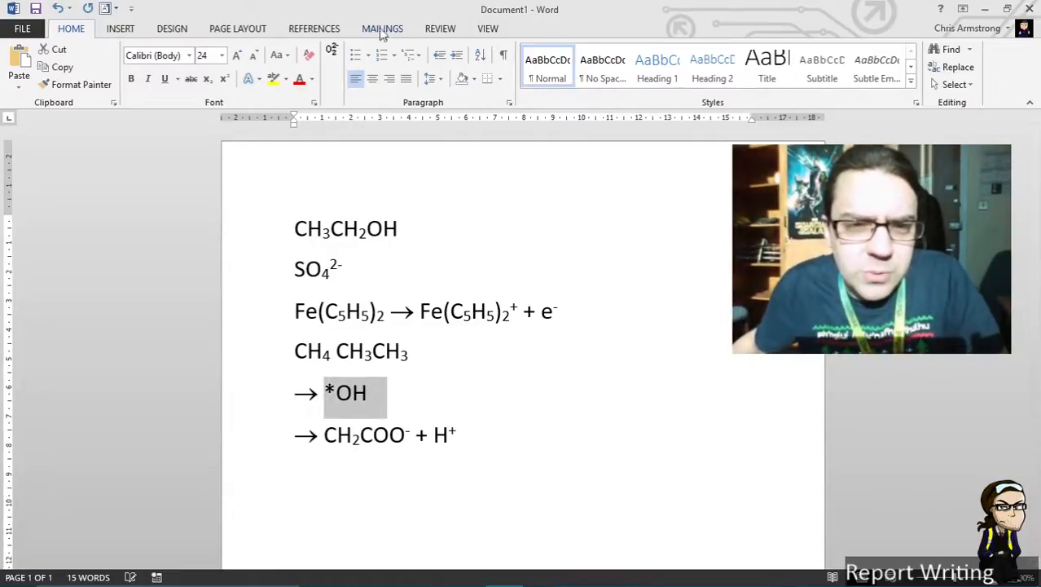
click(331, 52)
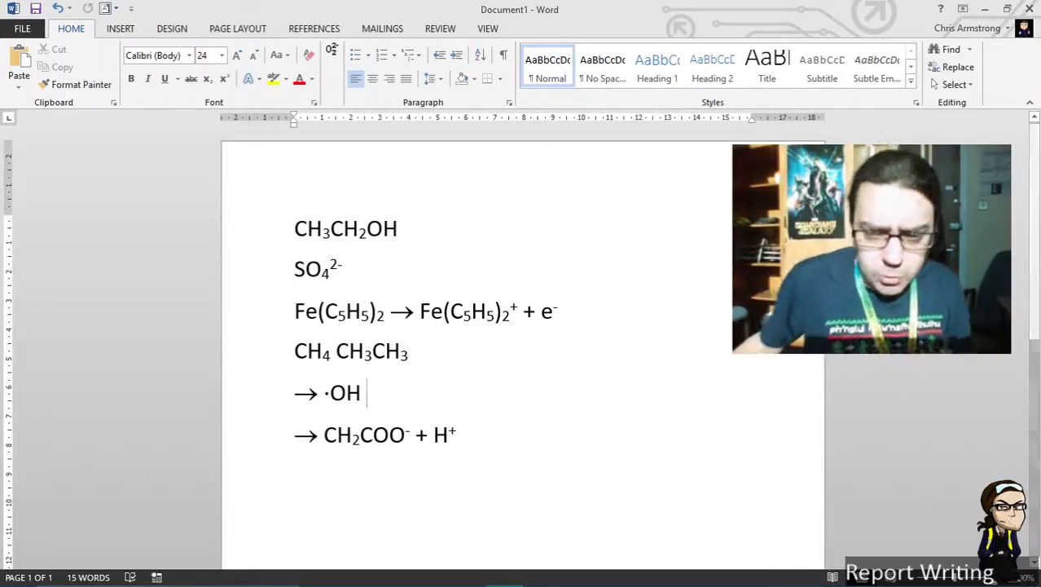
Examine the STARTUP folder and the Add-ins page of Word Options for the Chemistry Formatter template, then close the dialog
click(354, 571)
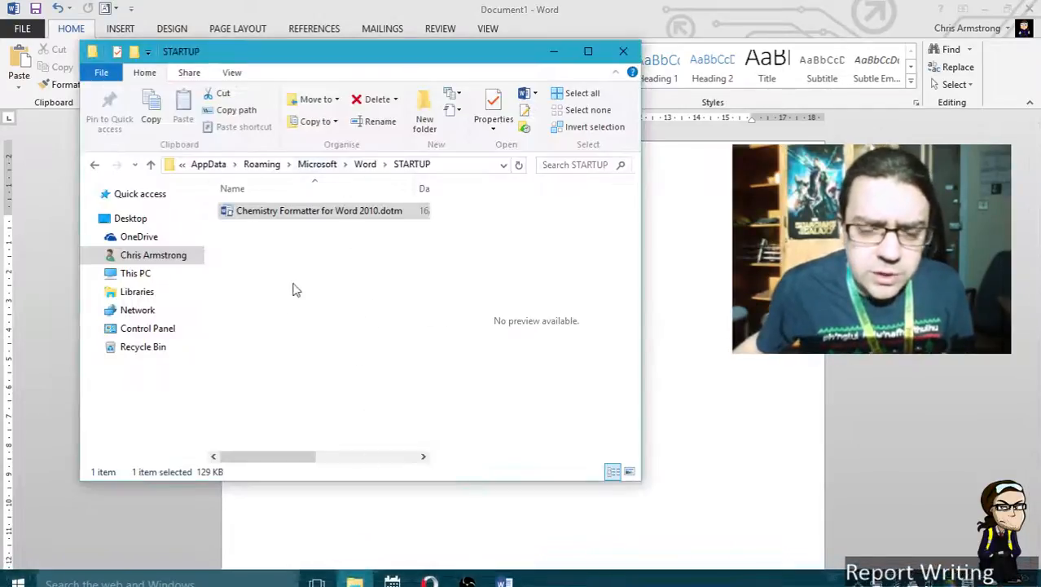
click(505, 571)
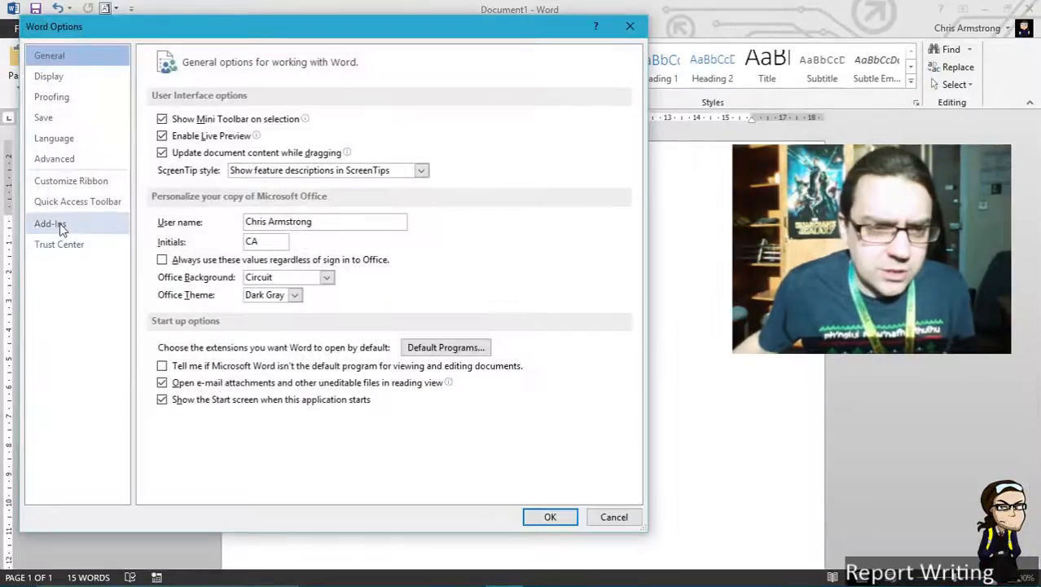
click(61, 225)
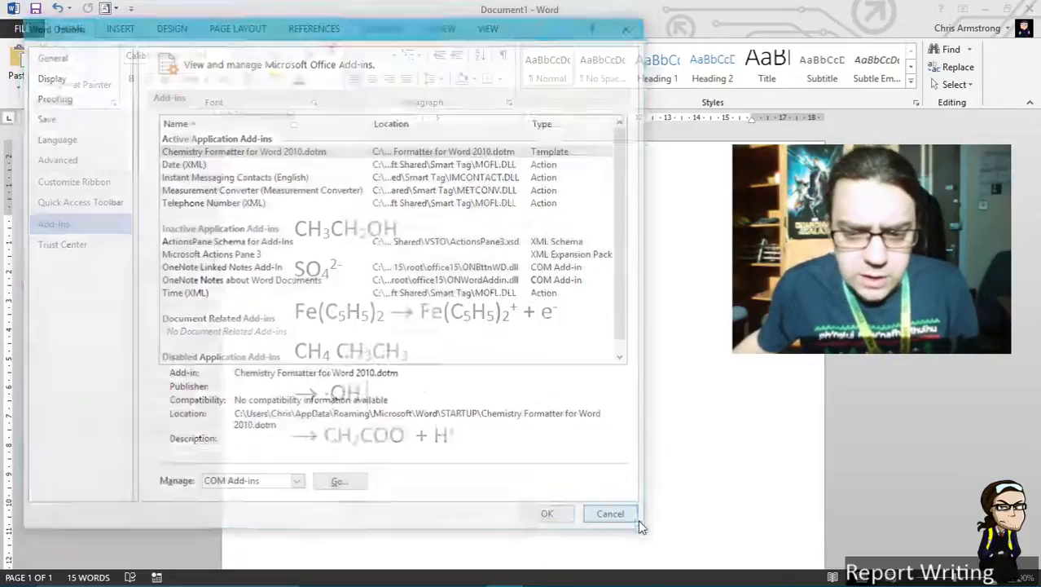
click(627, 522)
click(429, 281)
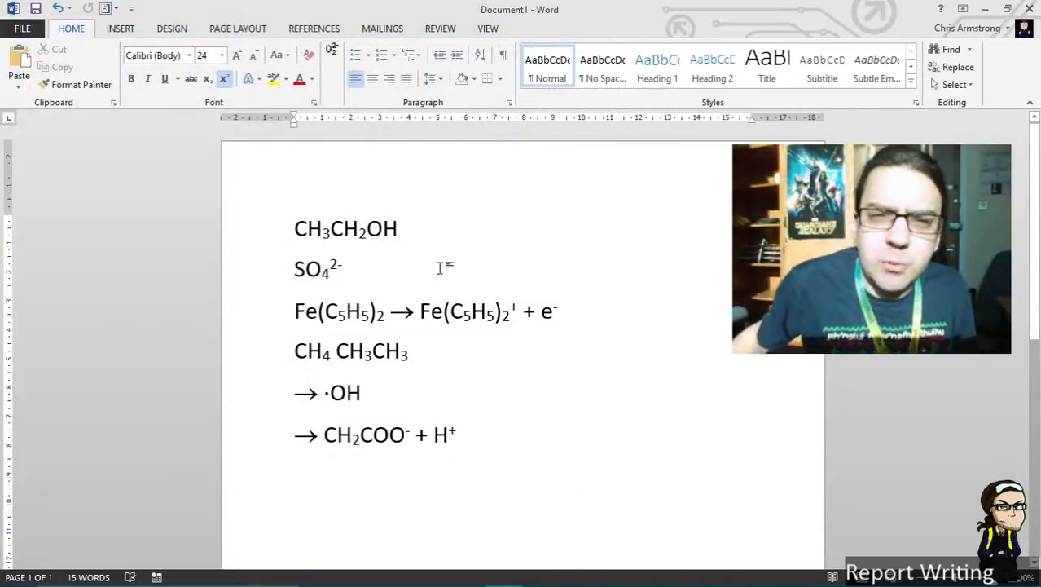